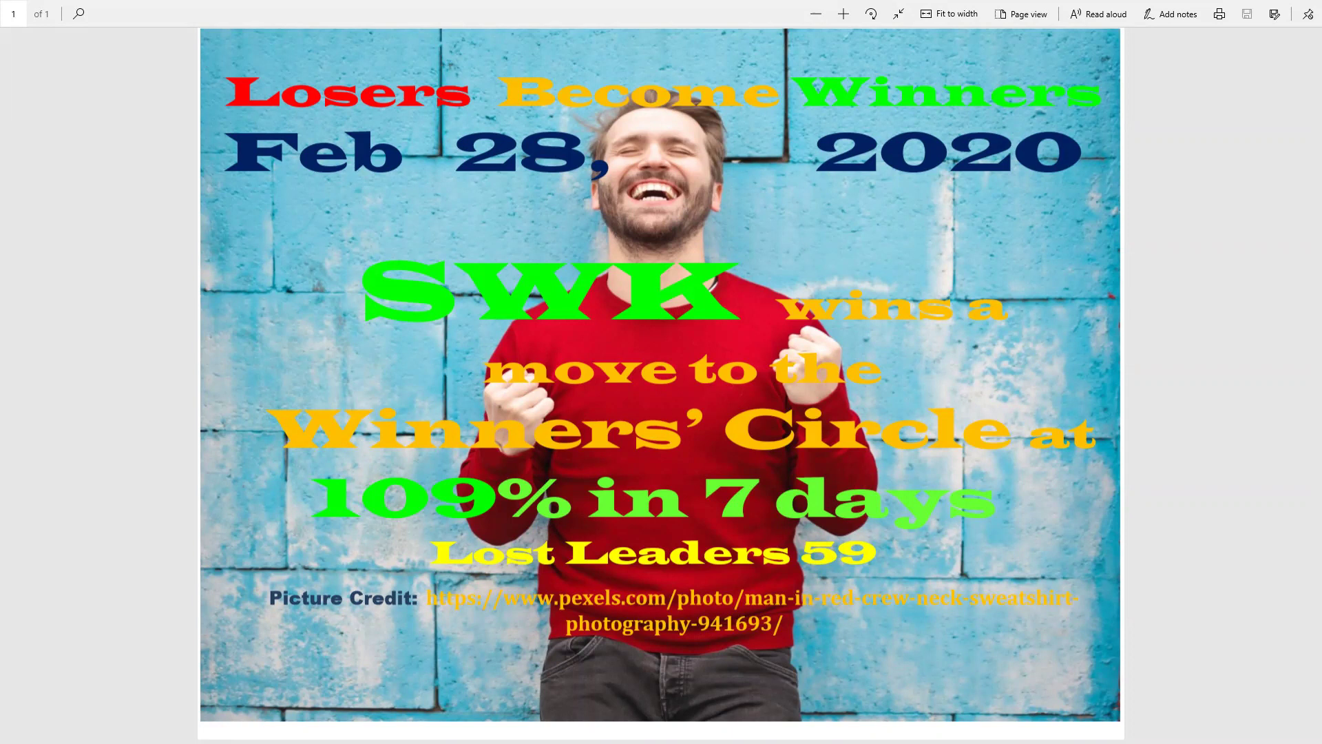
Leave the full-screen title card and bring up the SWK chart and calculator.
key("F11")
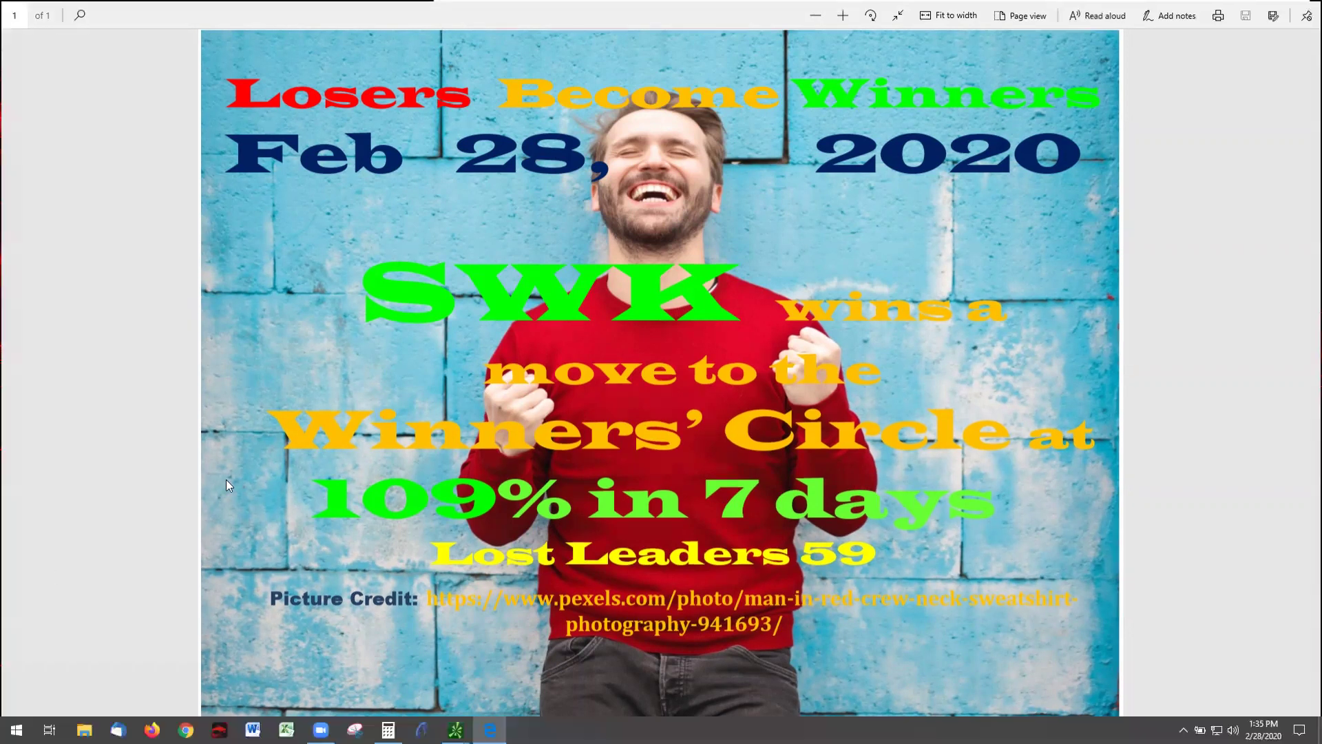
key("alt+Tab")
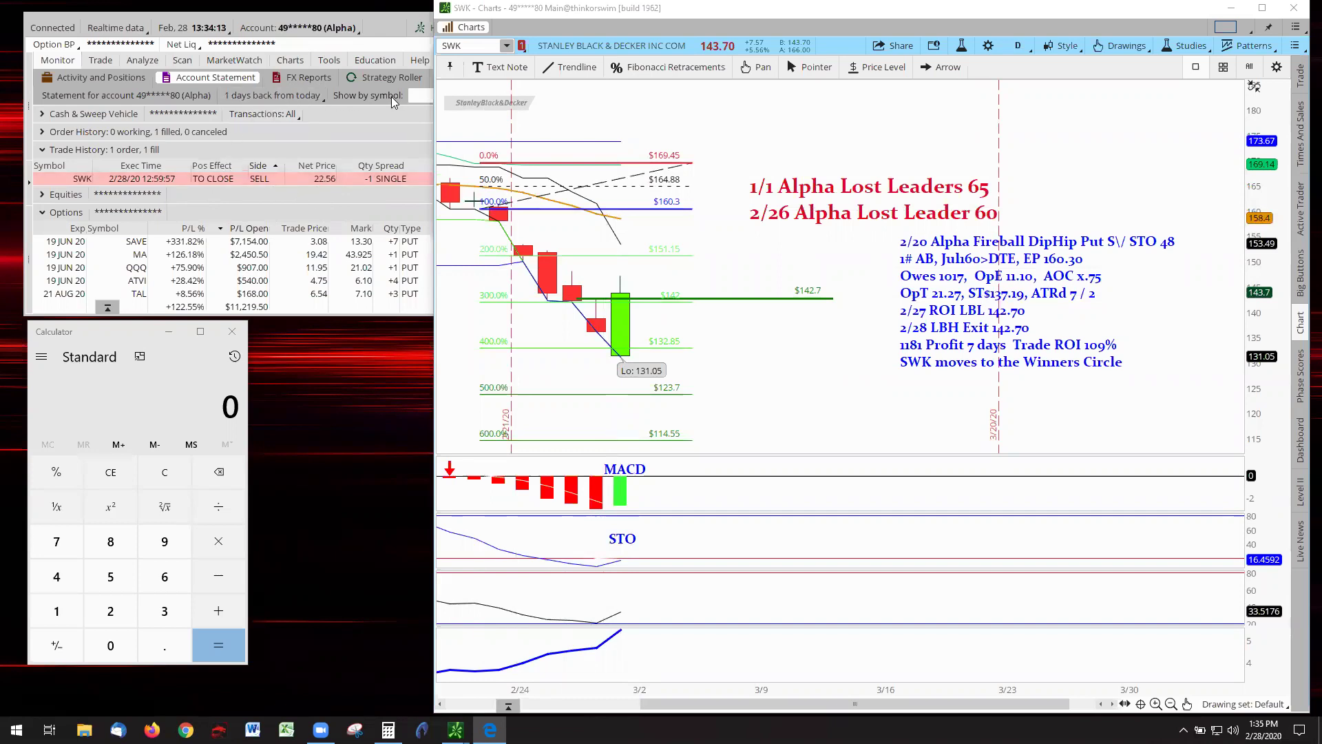
Filter the account statement to SWK and set the period to 30 days back.
left_click(416, 95)
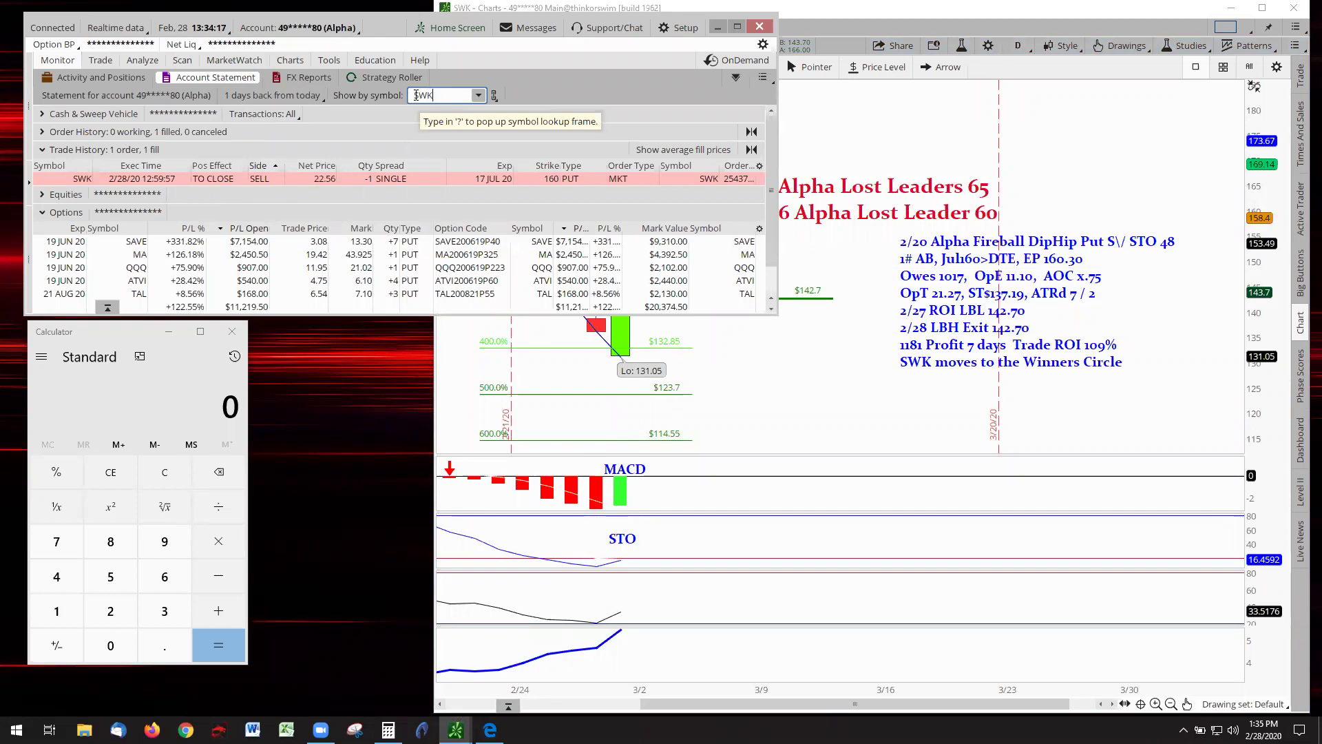
left_click(320, 102)
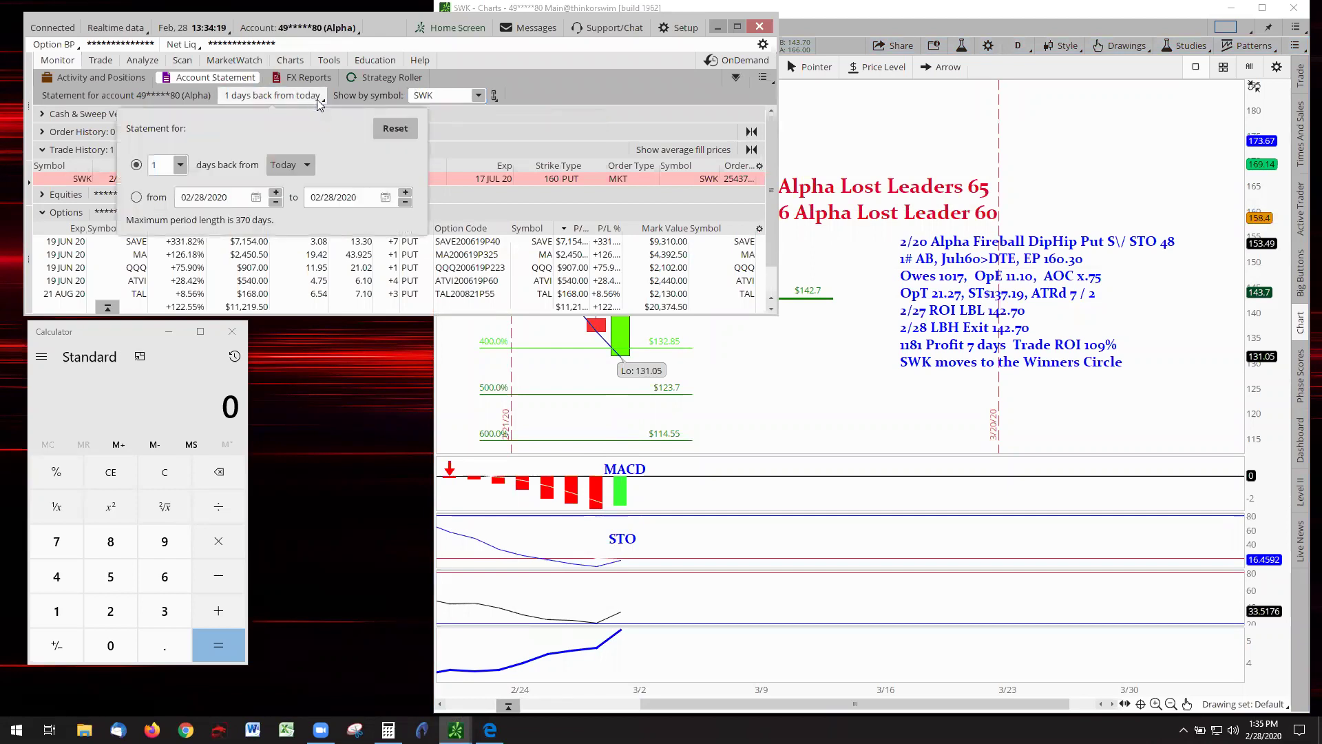
left_click(180, 165)
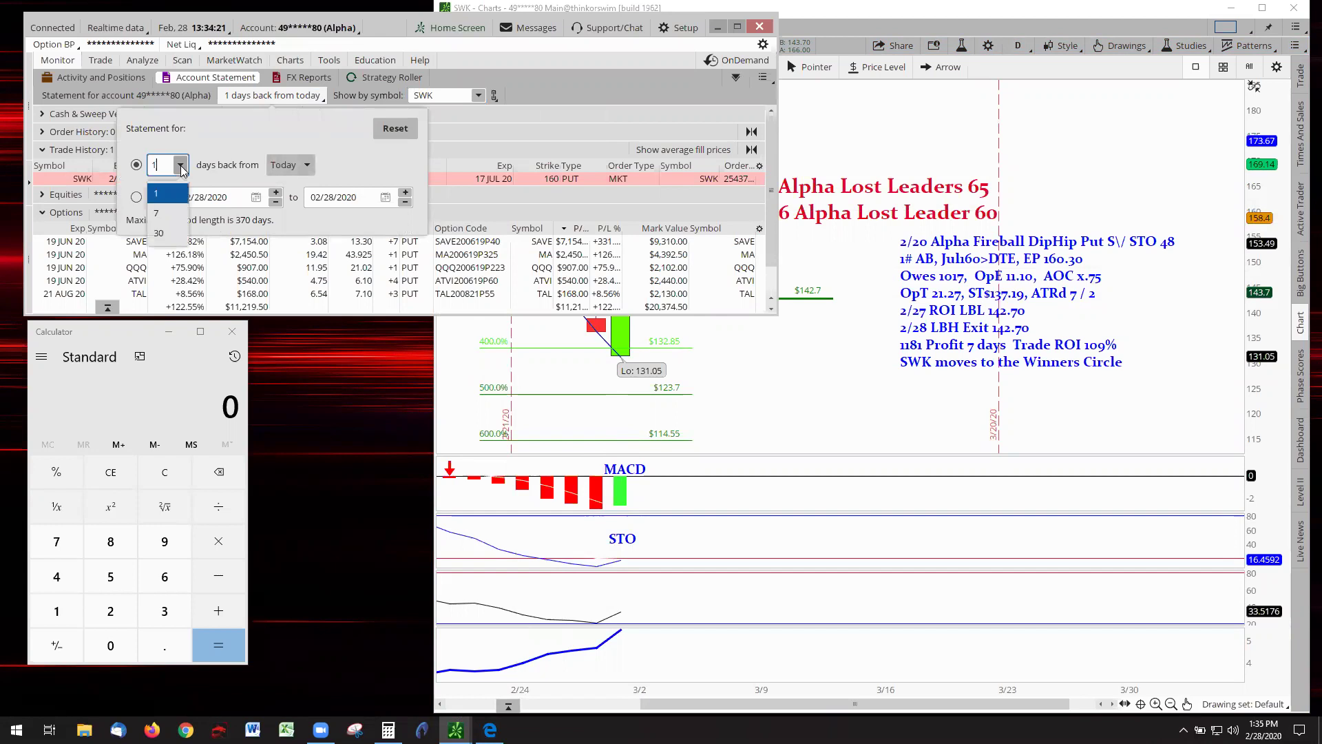
left_click(162, 216)
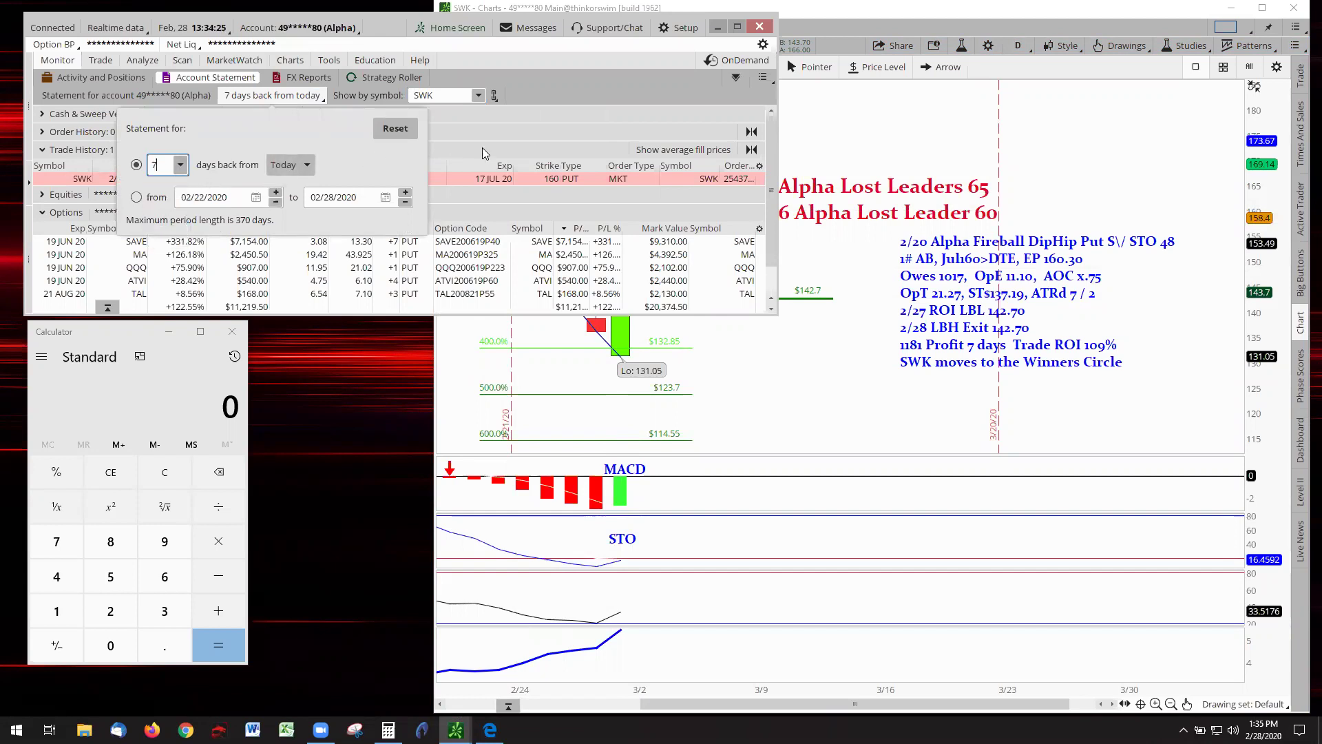
left_click(180, 165)
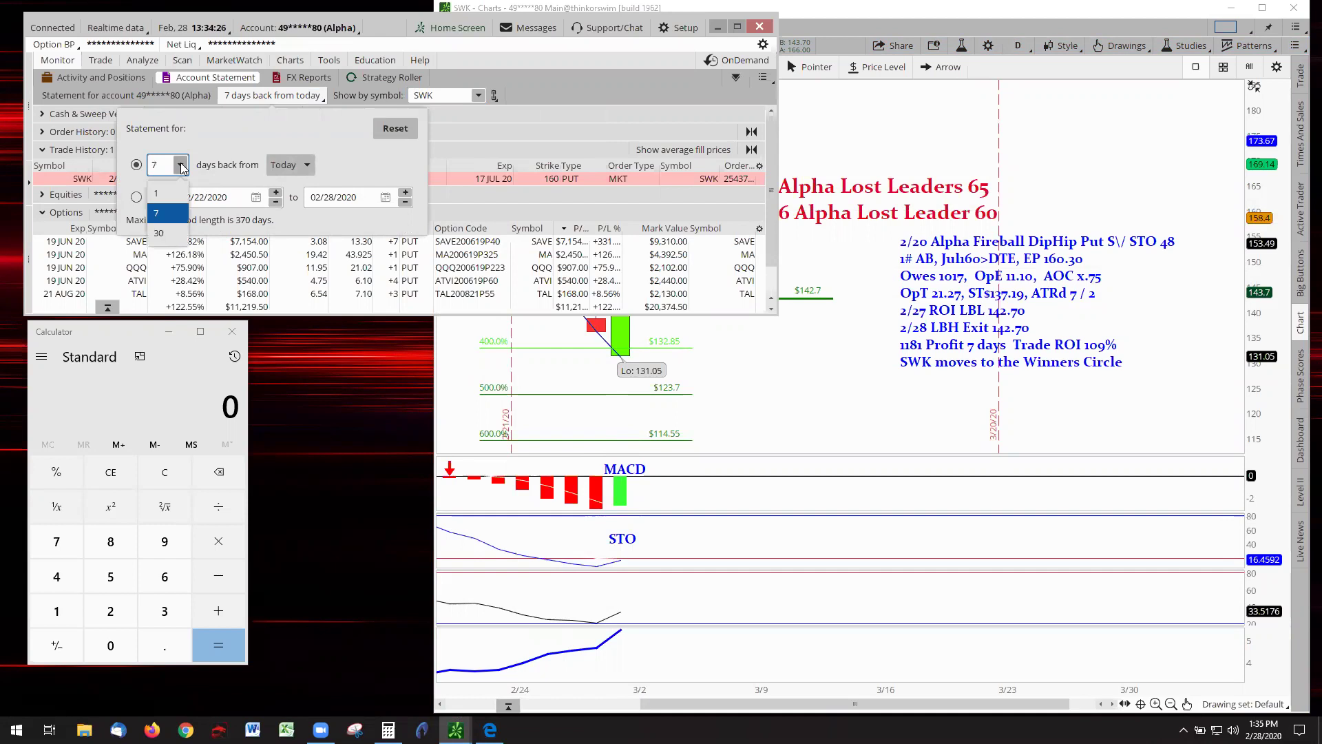
left_click(163, 233)
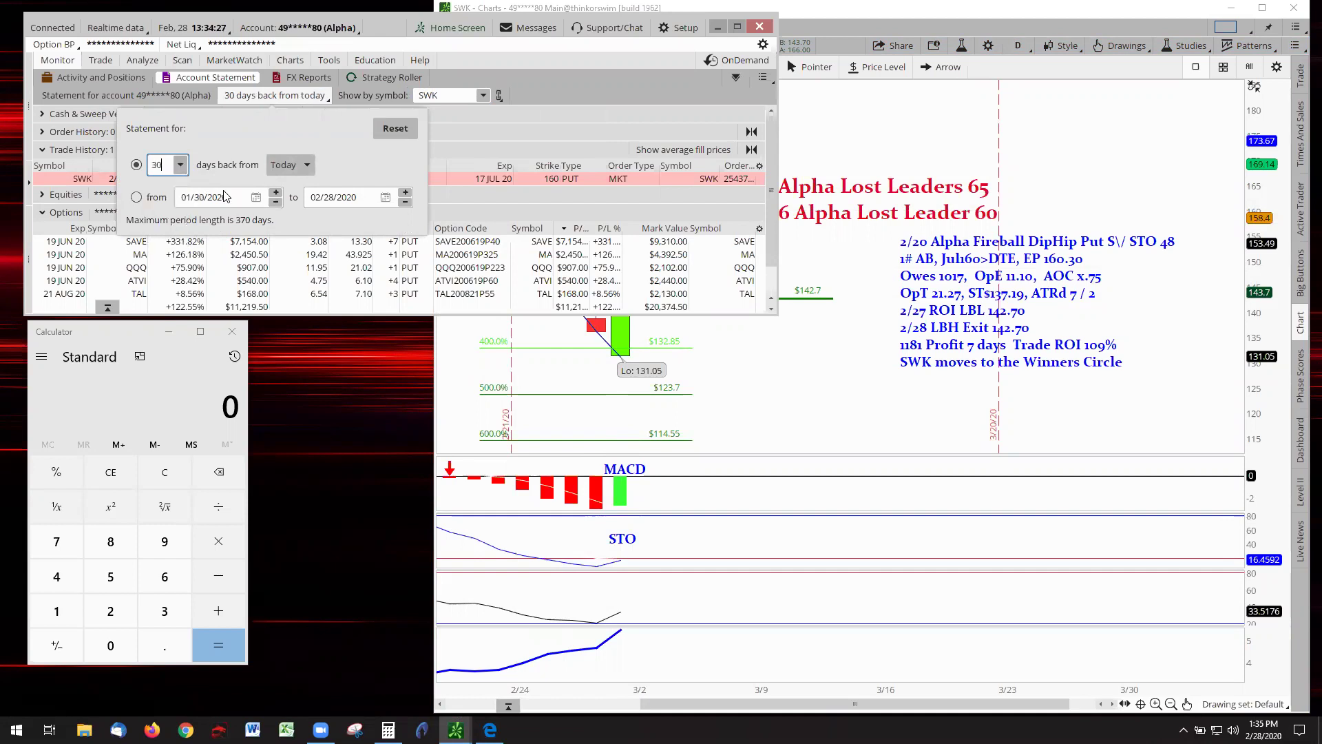
left_click(477, 135)
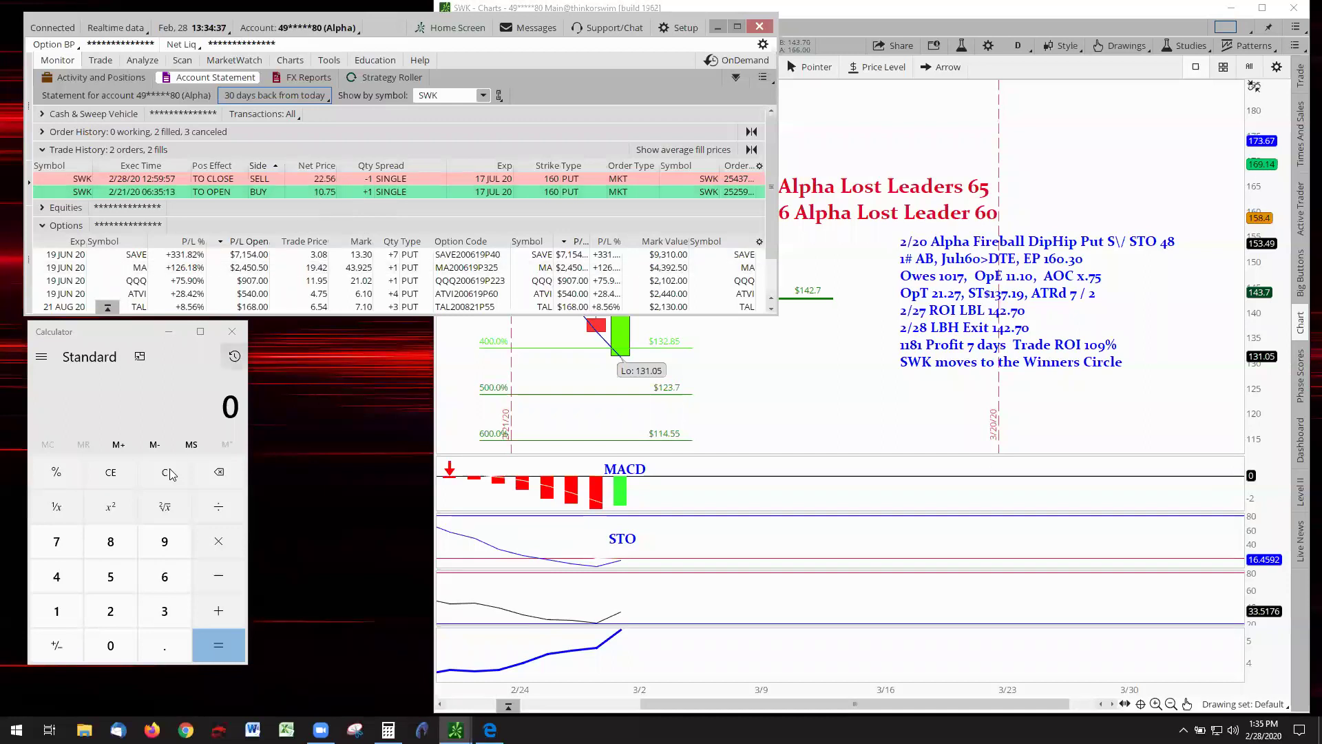
Compute the SWK profit: 2256 minus 1075 equals 1181.
double_click(108, 615)
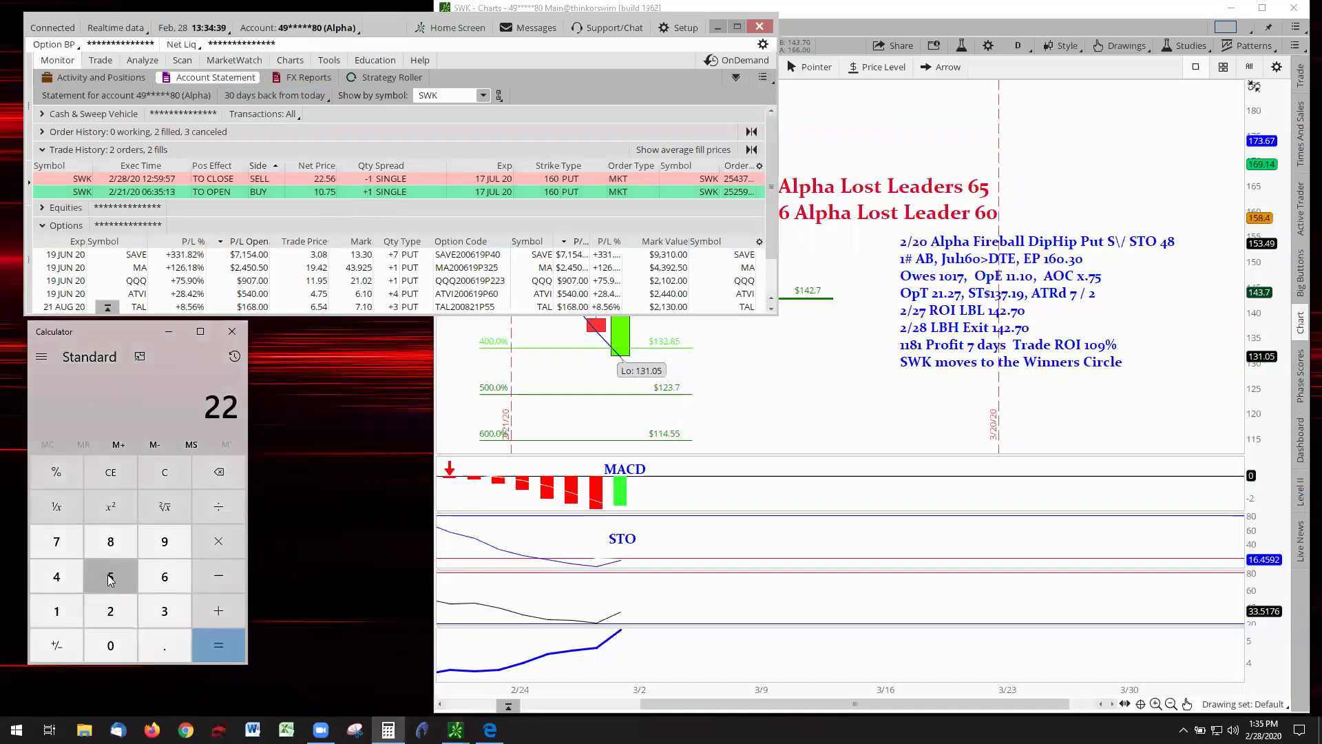
left_click(111, 578)
left_click(165, 578)
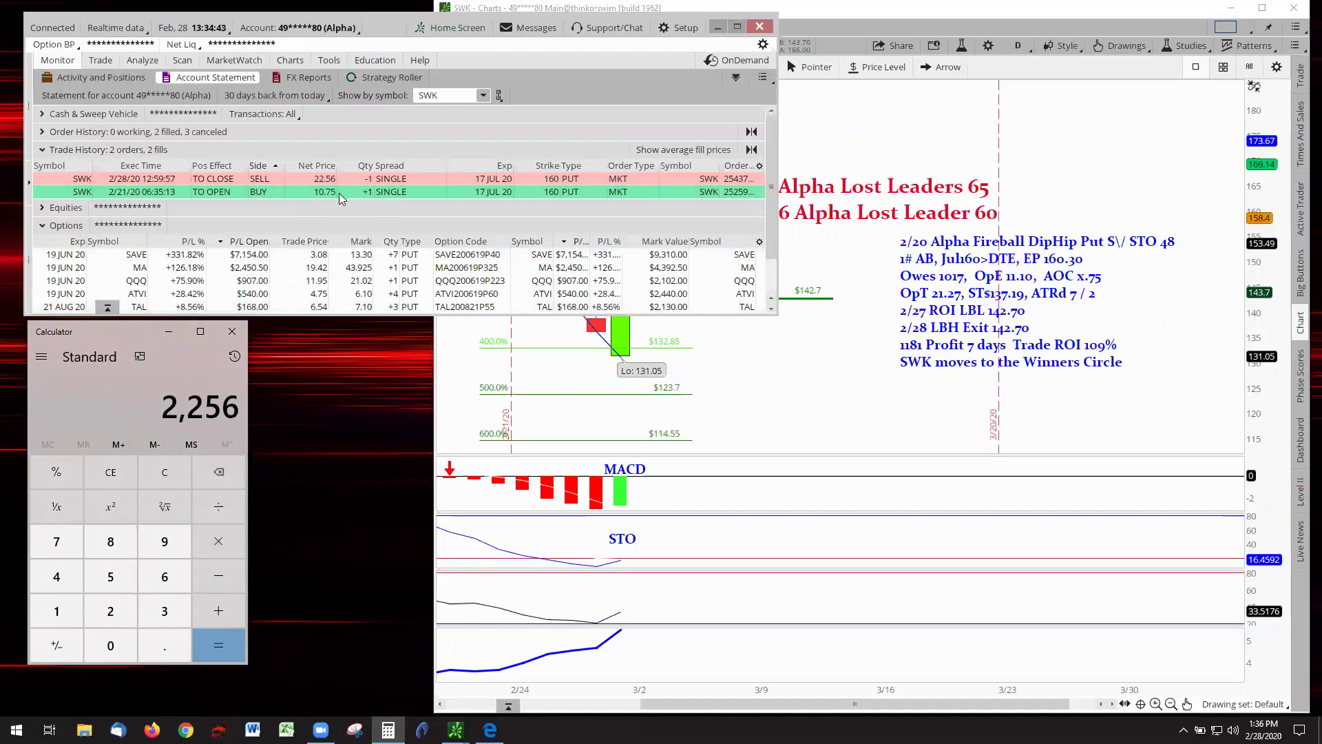
left_click(219, 582)
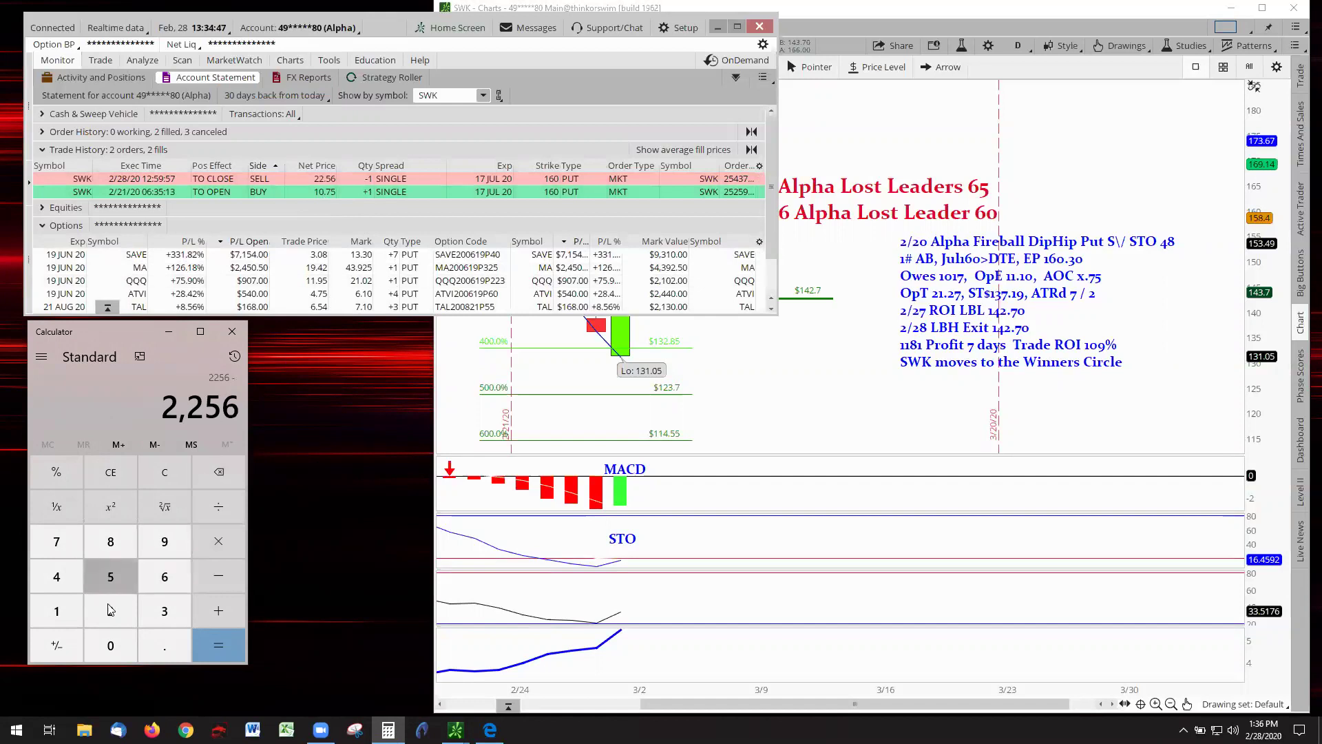
left_click(65, 613)
left_click(106, 641)
left_click(60, 546)
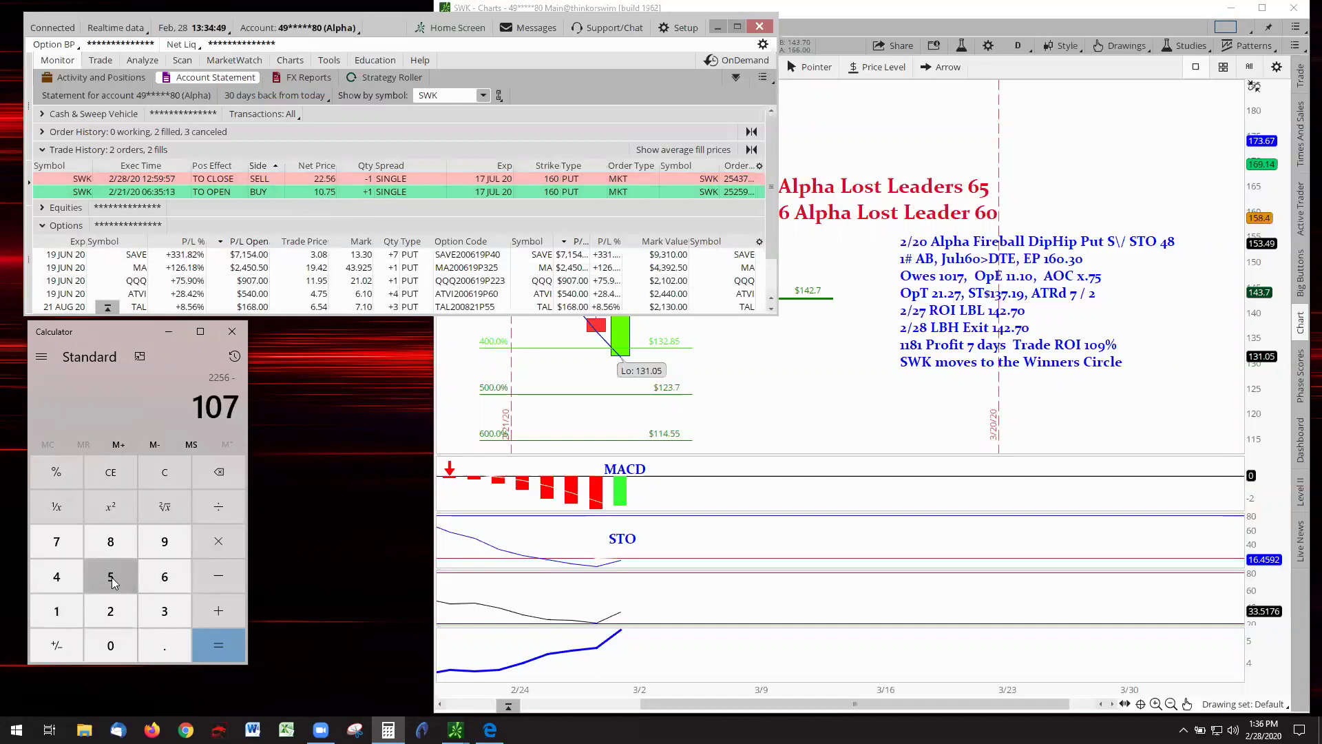
left_click(111, 577)
left_click(220, 642)
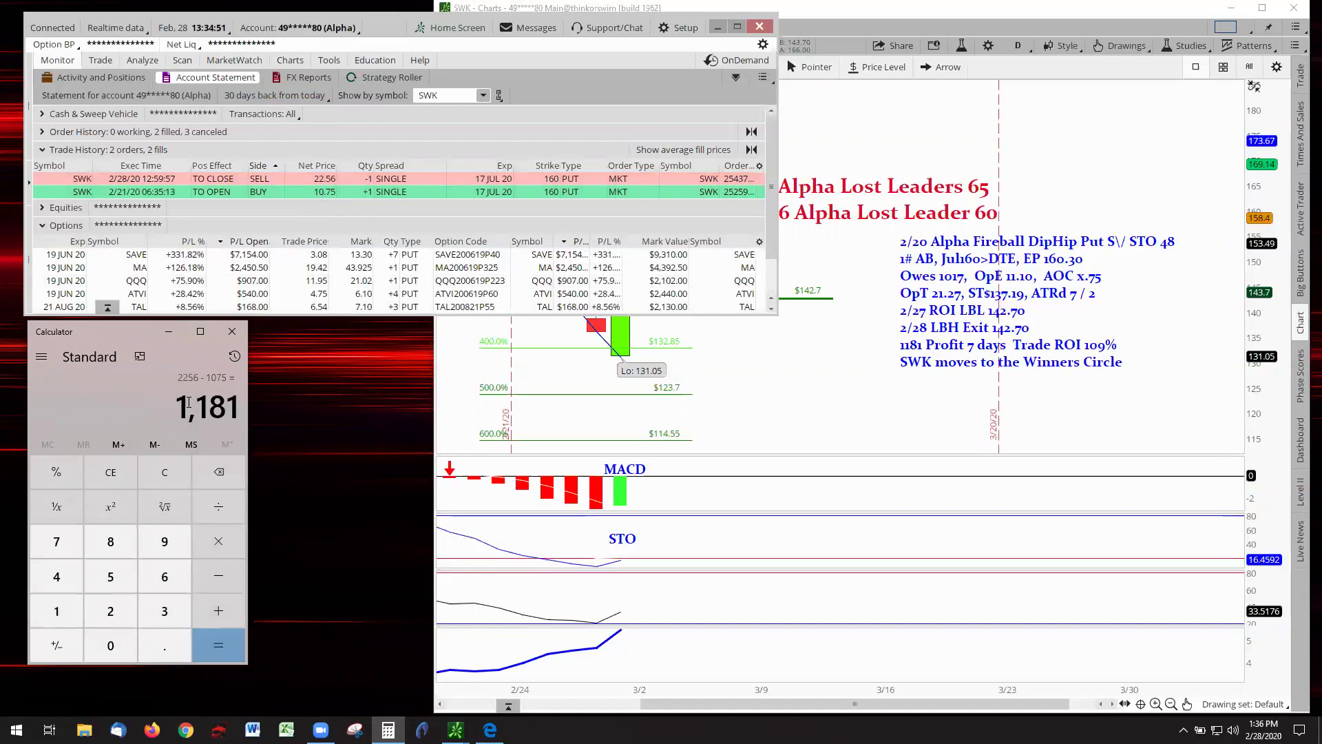
Divide 1181 by 1075 as a percentage to get the 109.86 return.
left_click(218, 510)
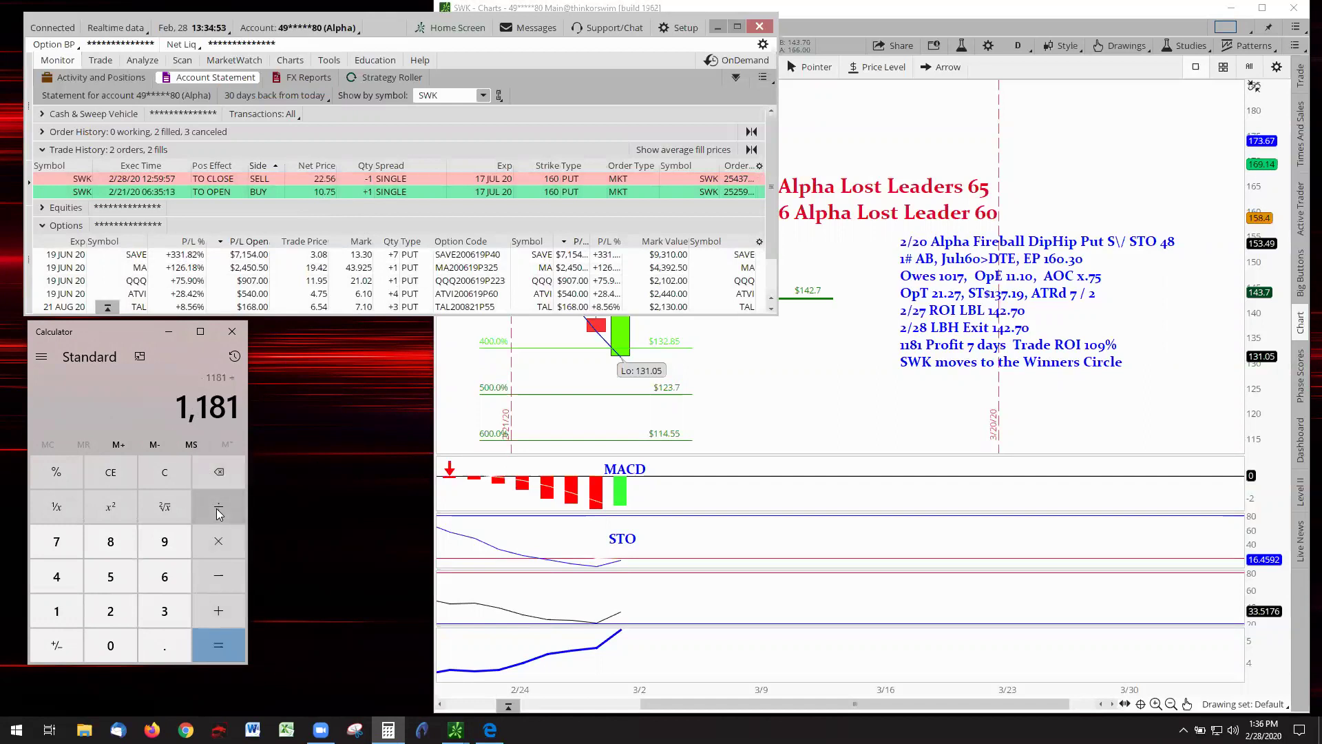
left_click(59, 609)
left_click(110, 644)
left_click(57, 542)
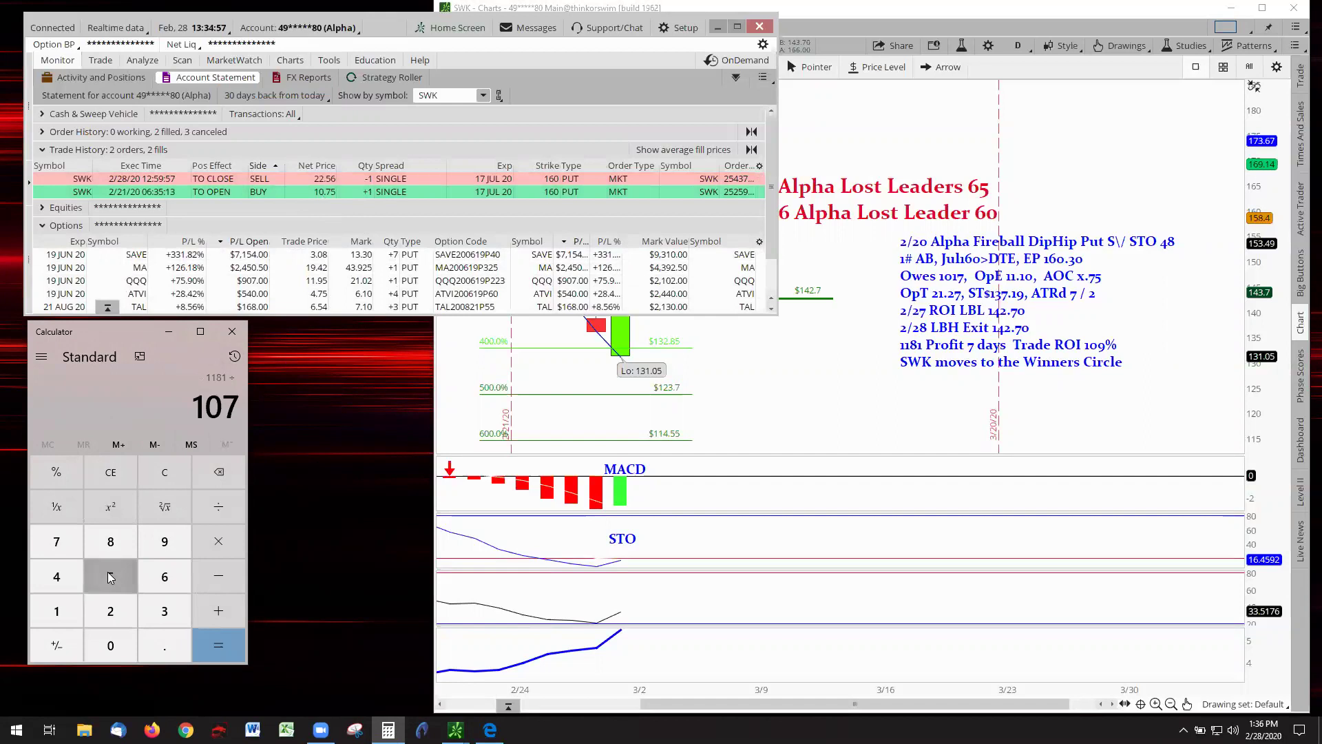
left_click(109, 576)
left_click(57, 471)
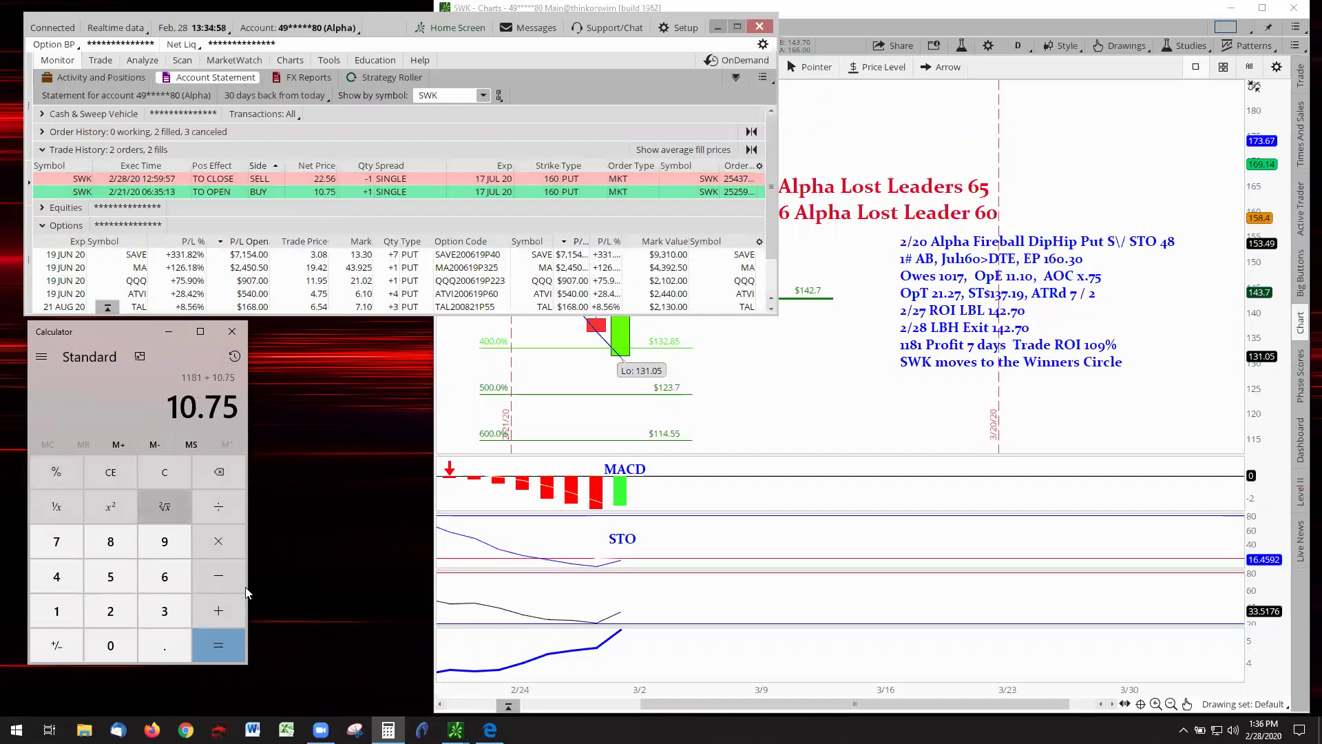
left_click(220, 646)
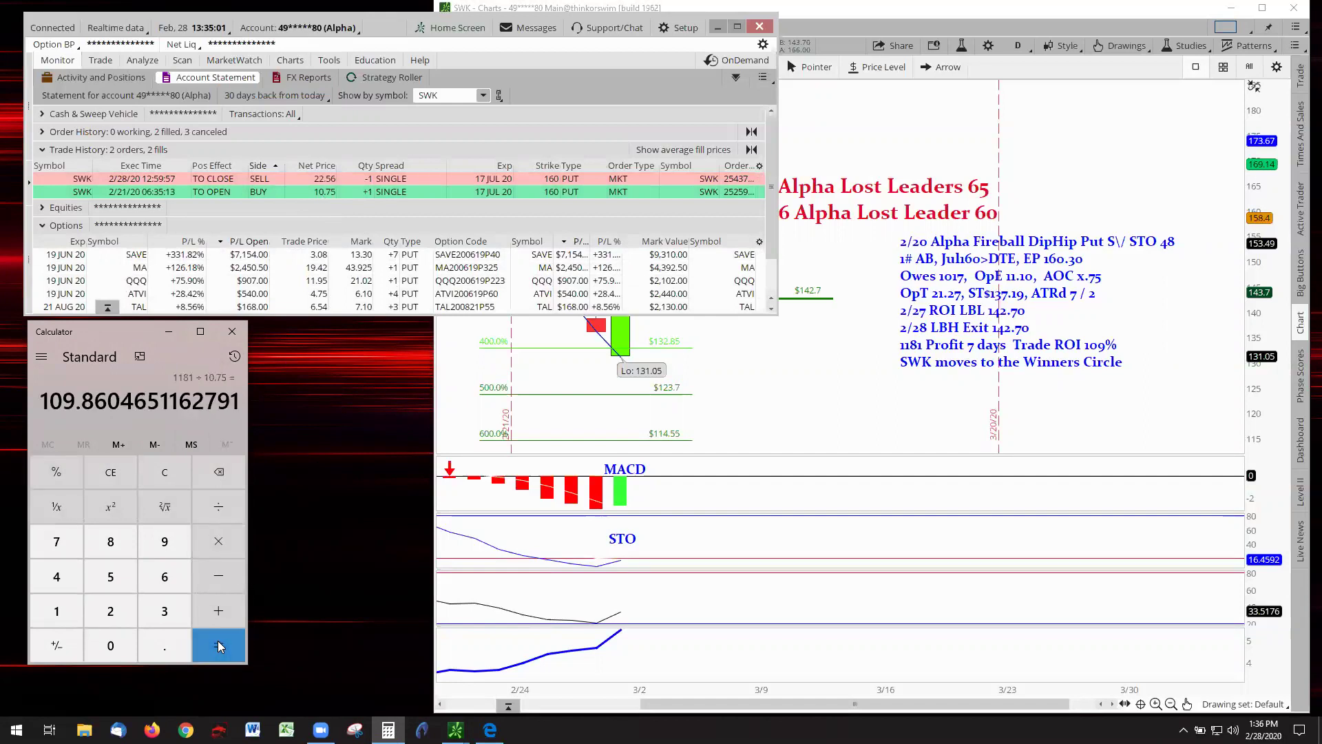
left_click(786, 397)
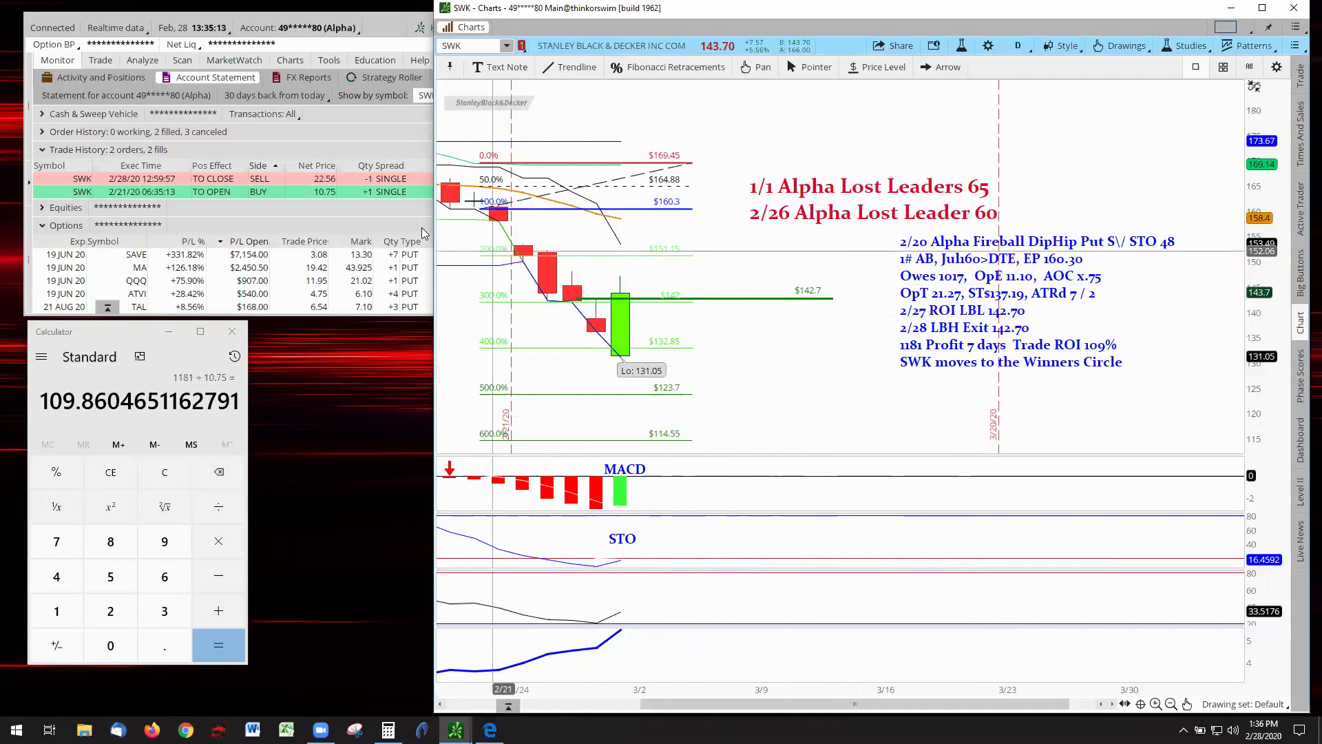
Recompute 2256 minus 1075 to get the 1181 profit again.
left_click(108, 596)
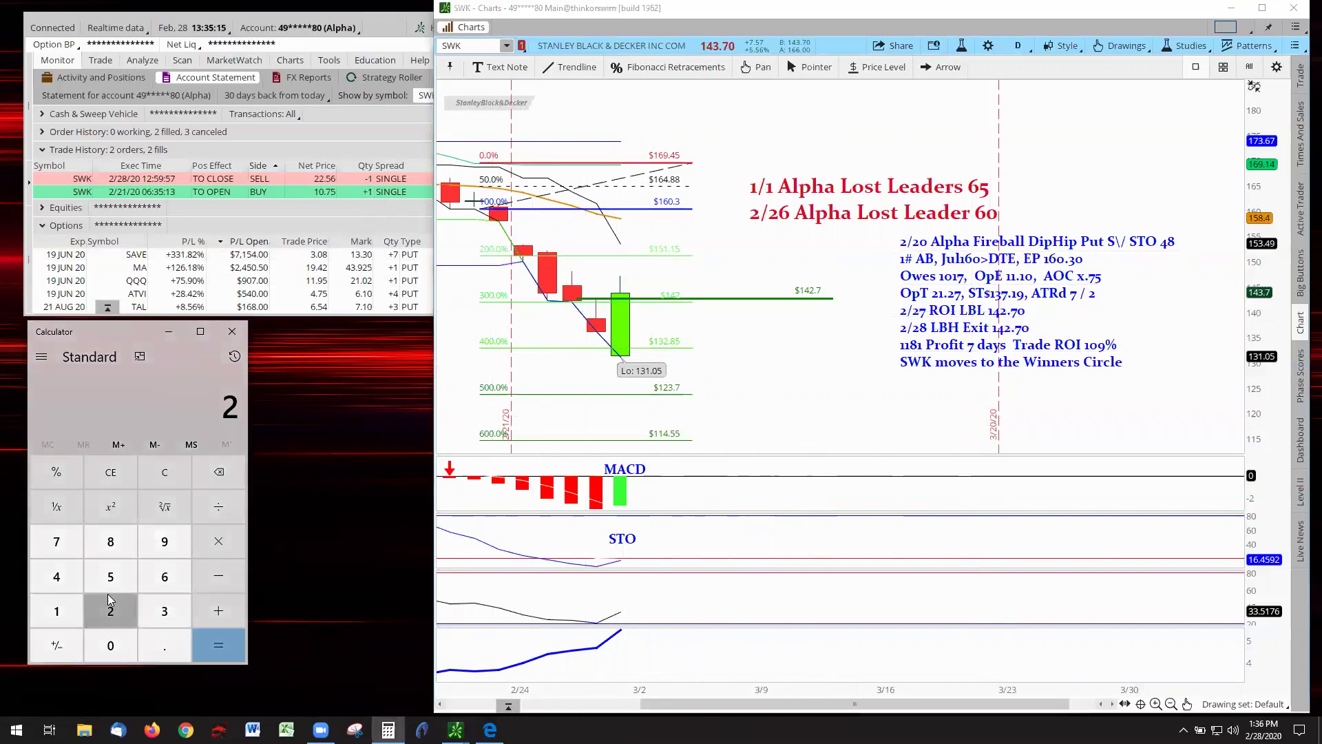
left_click(109, 598)
left_click(132, 576)
left_click(162, 574)
left_click(213, 575)
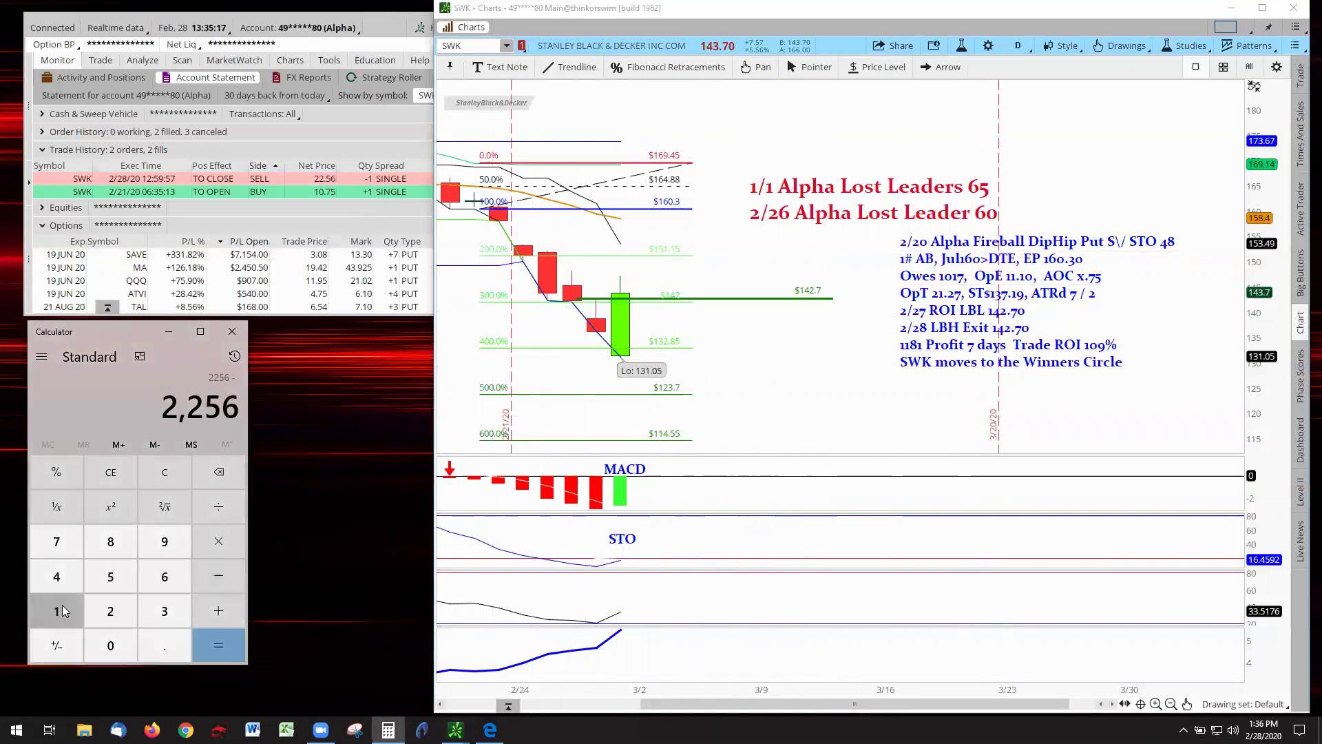
left_click(56, 611)
left_click(111, 645)
left_click(56, 542)
left_click(108, 575)
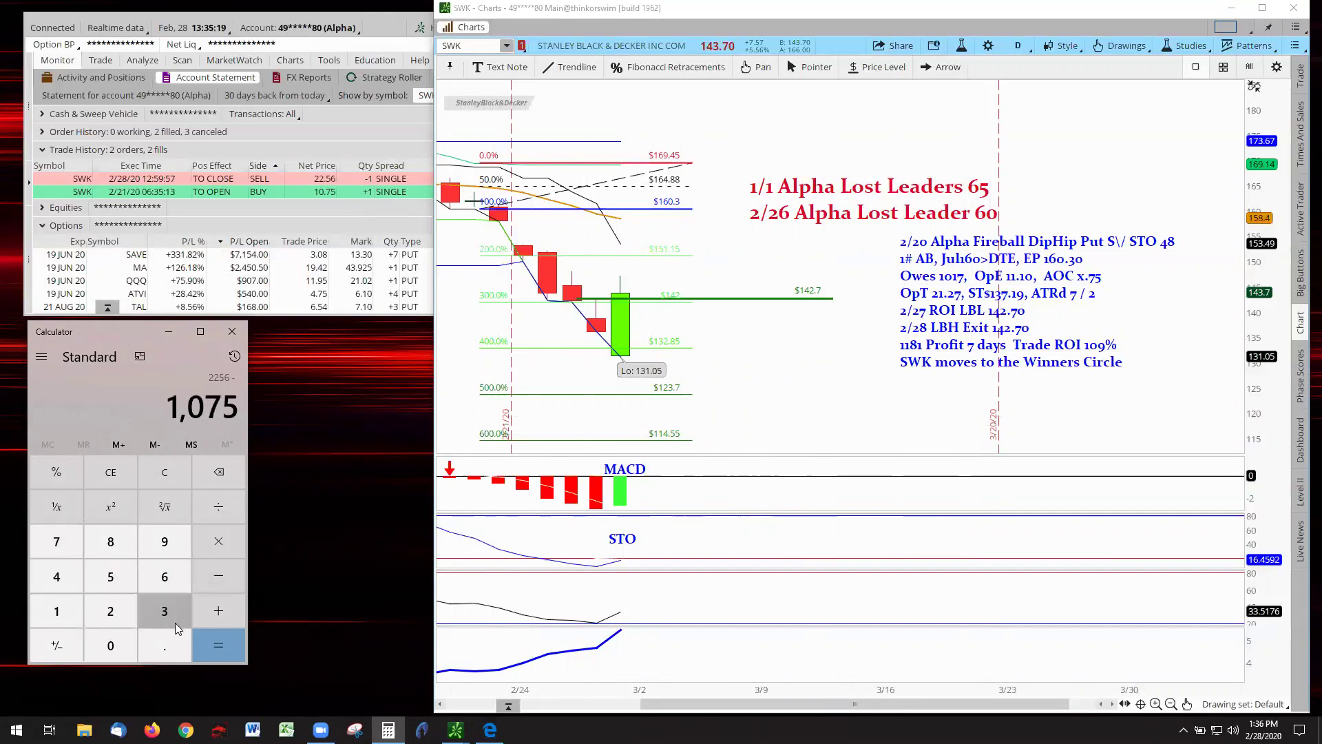
left_click(217, 642)
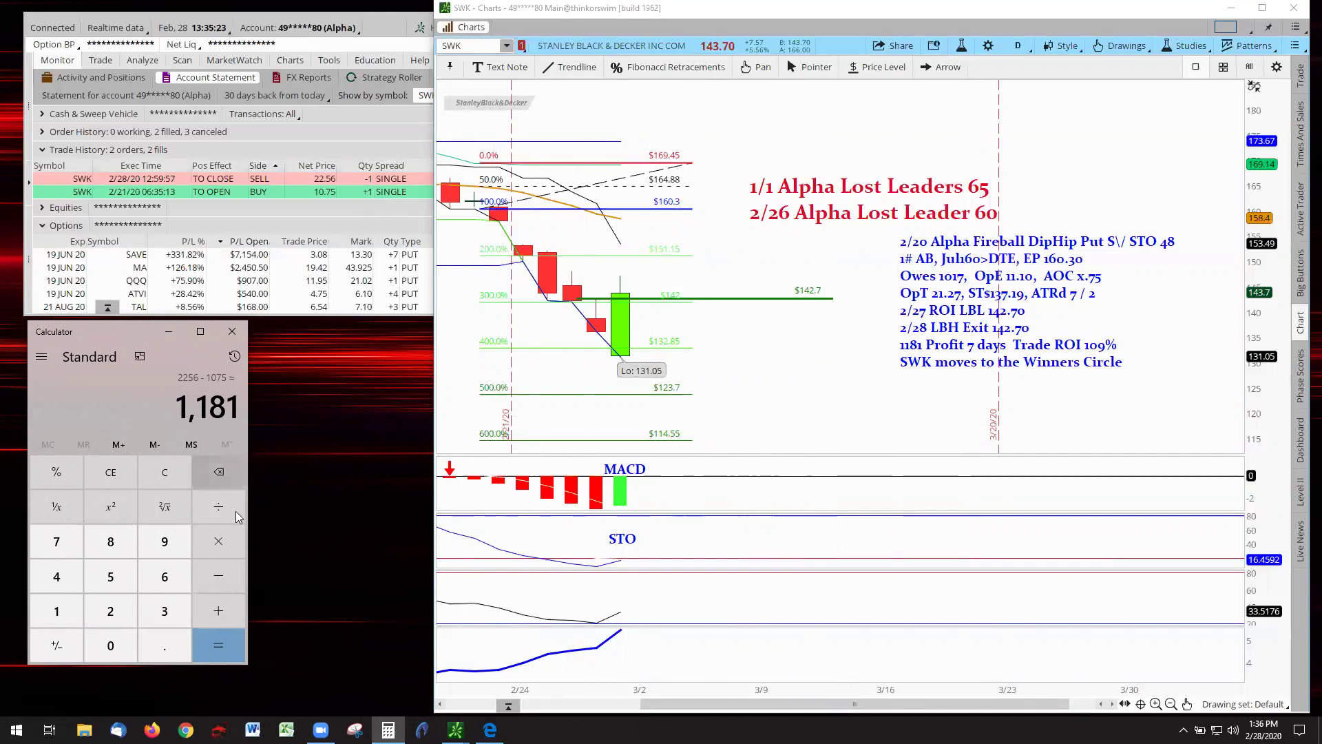
Subtract 2 to reach 1179, then subtract 1017 to get 162.
left_click(219, 578)
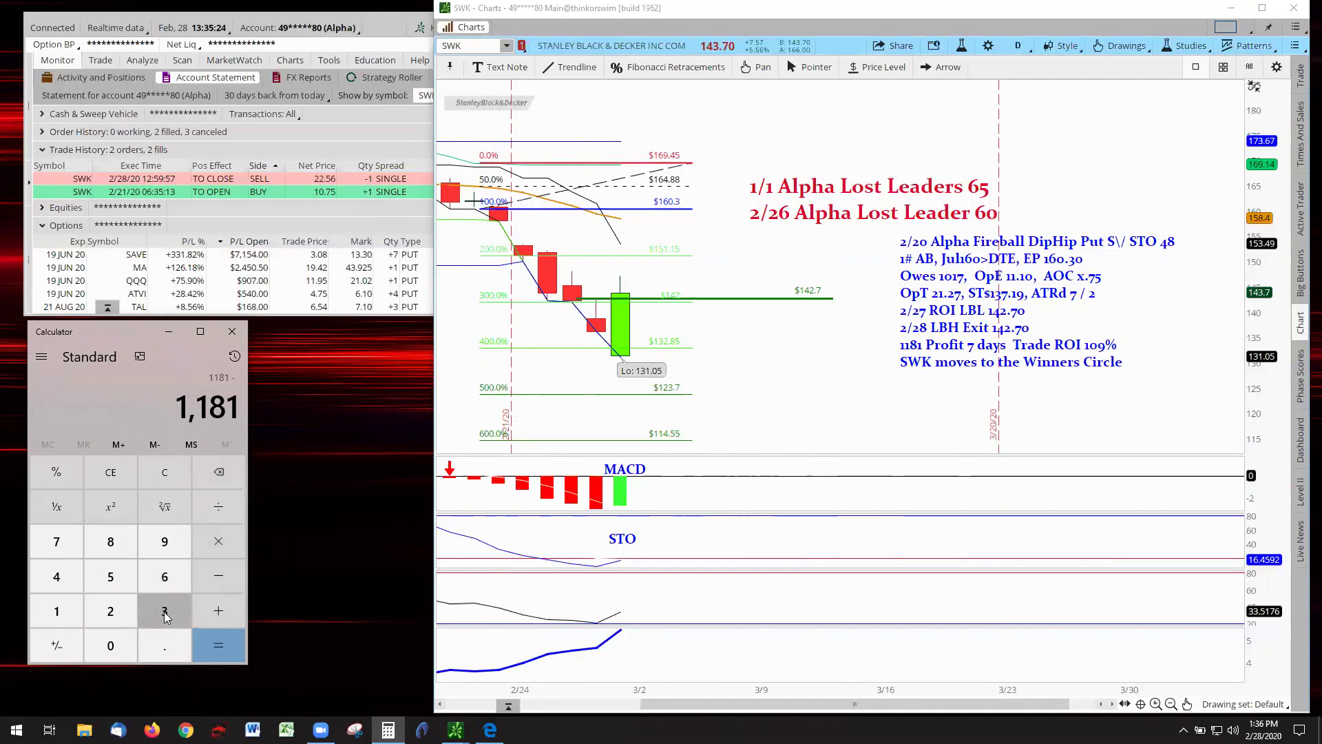
left_click(114, 610)
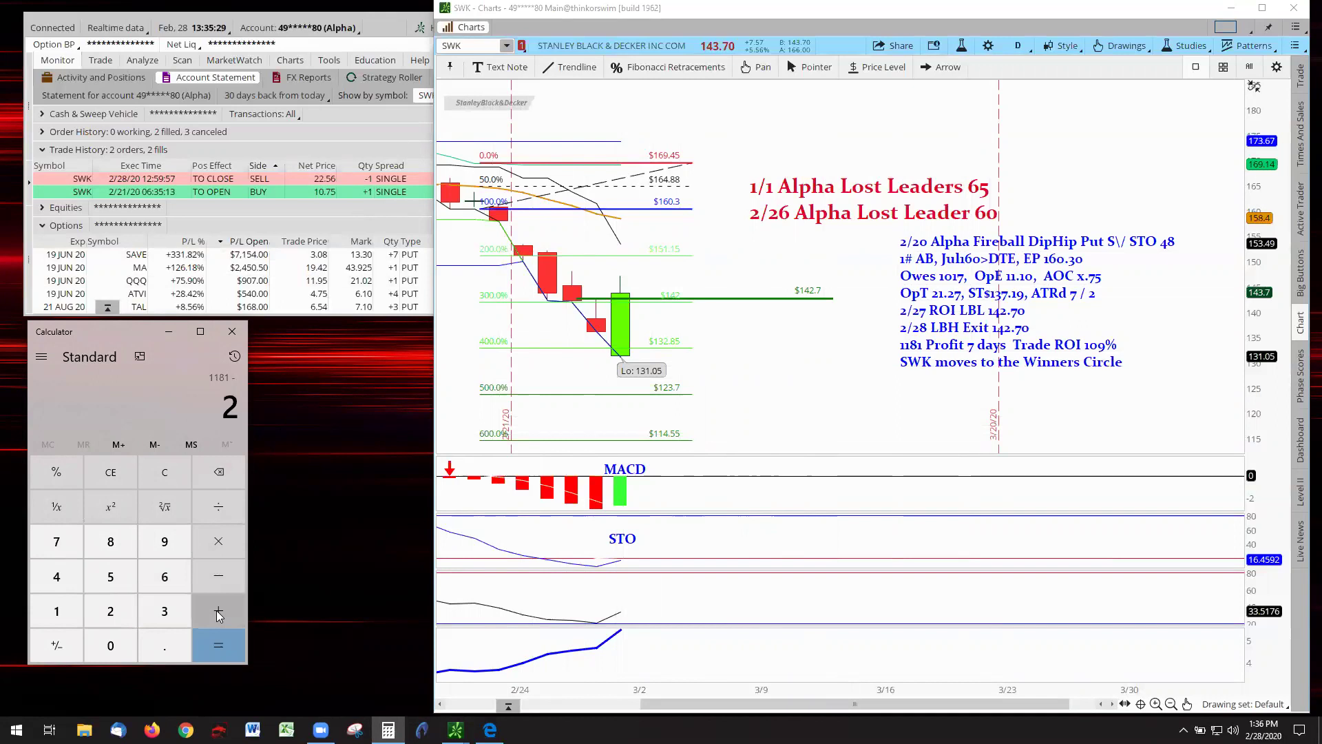
left_click(222, 641)
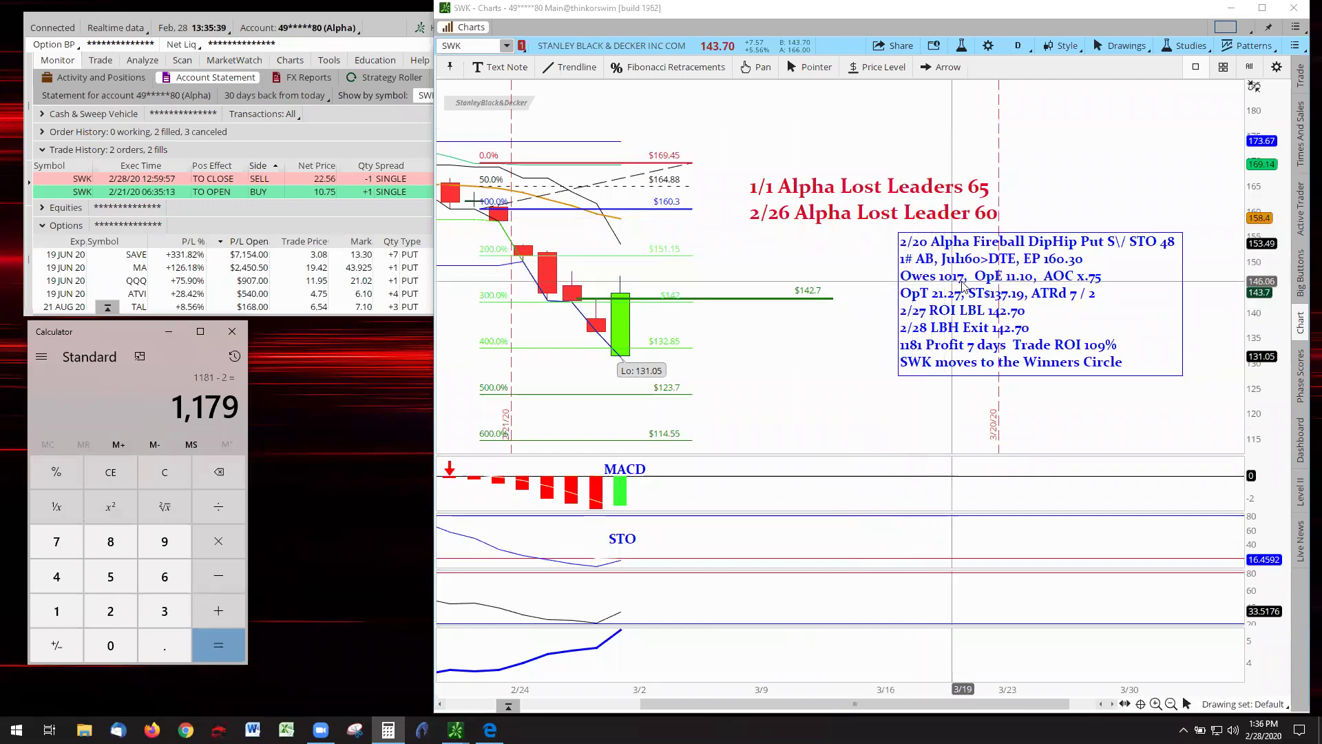
left_click(222, 575)
left_click(58, 612)
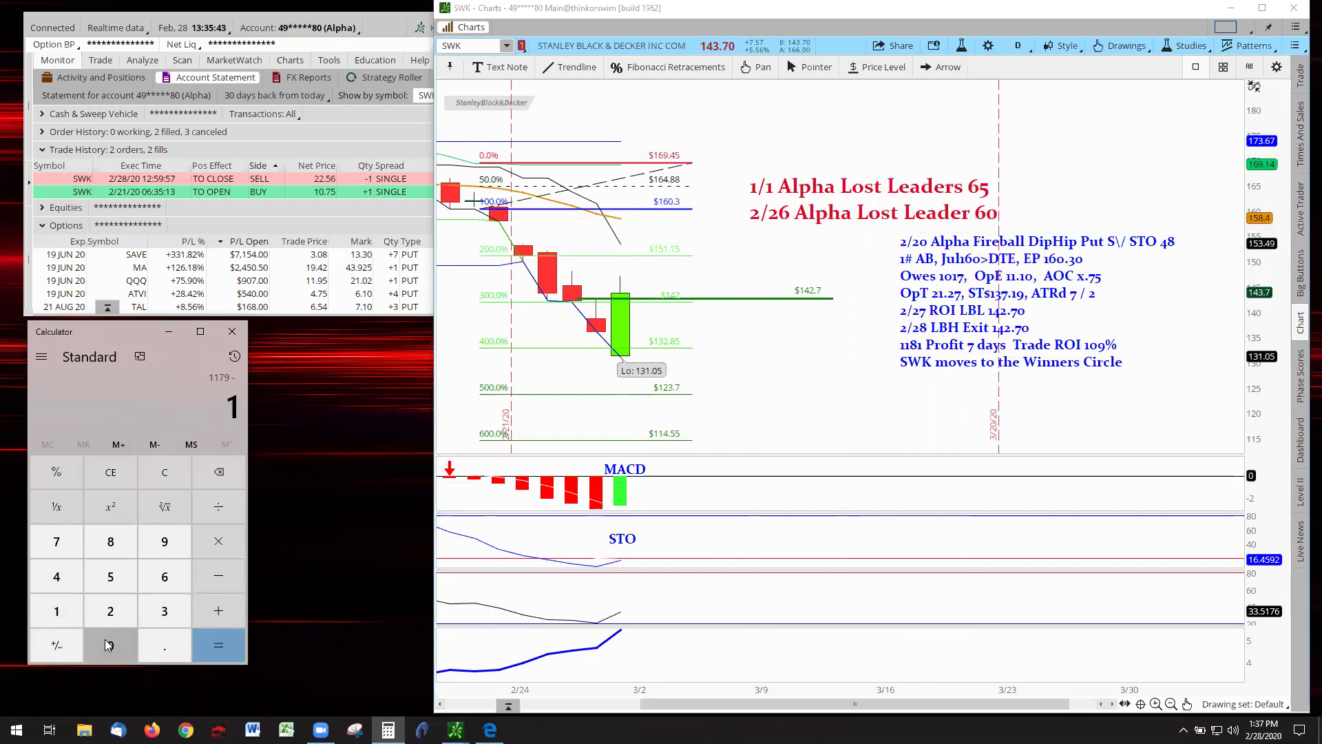
left_click(108, 642)
left_click(60, 606)
left_click(56, 543)
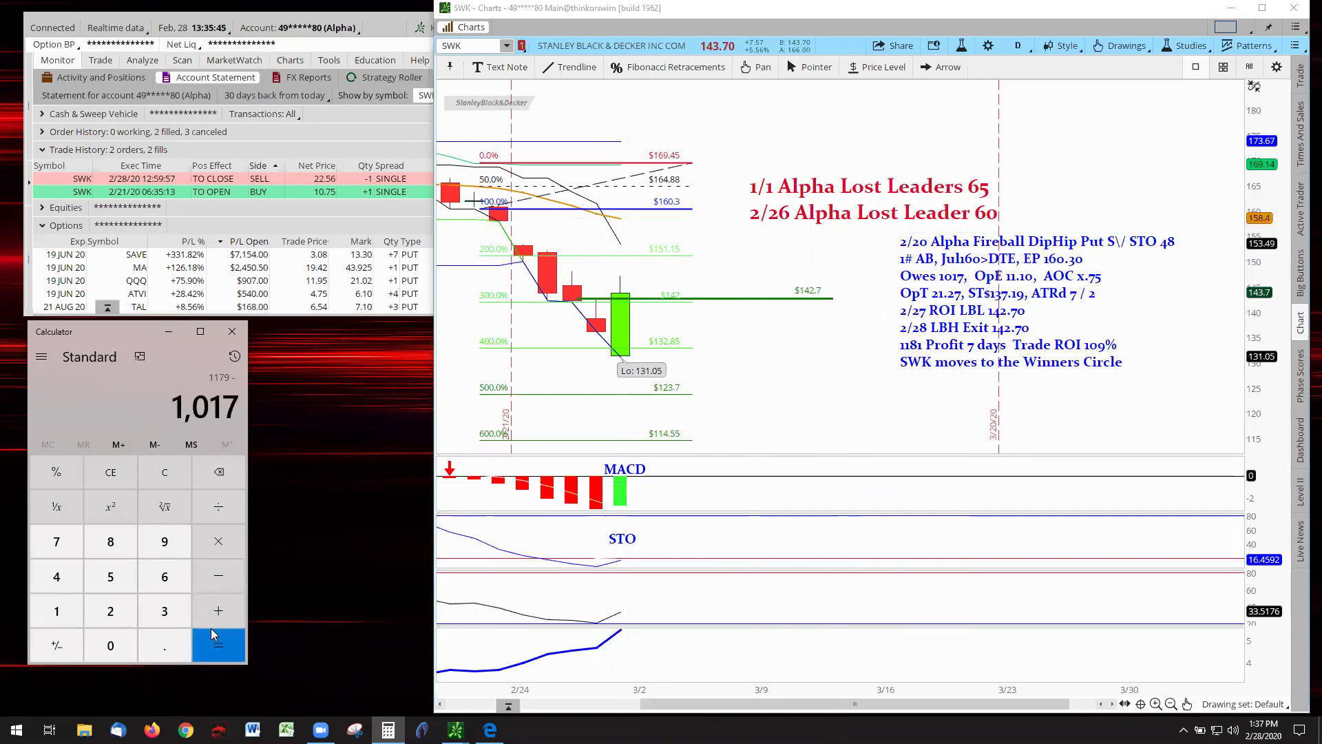
left_click(212, 631)
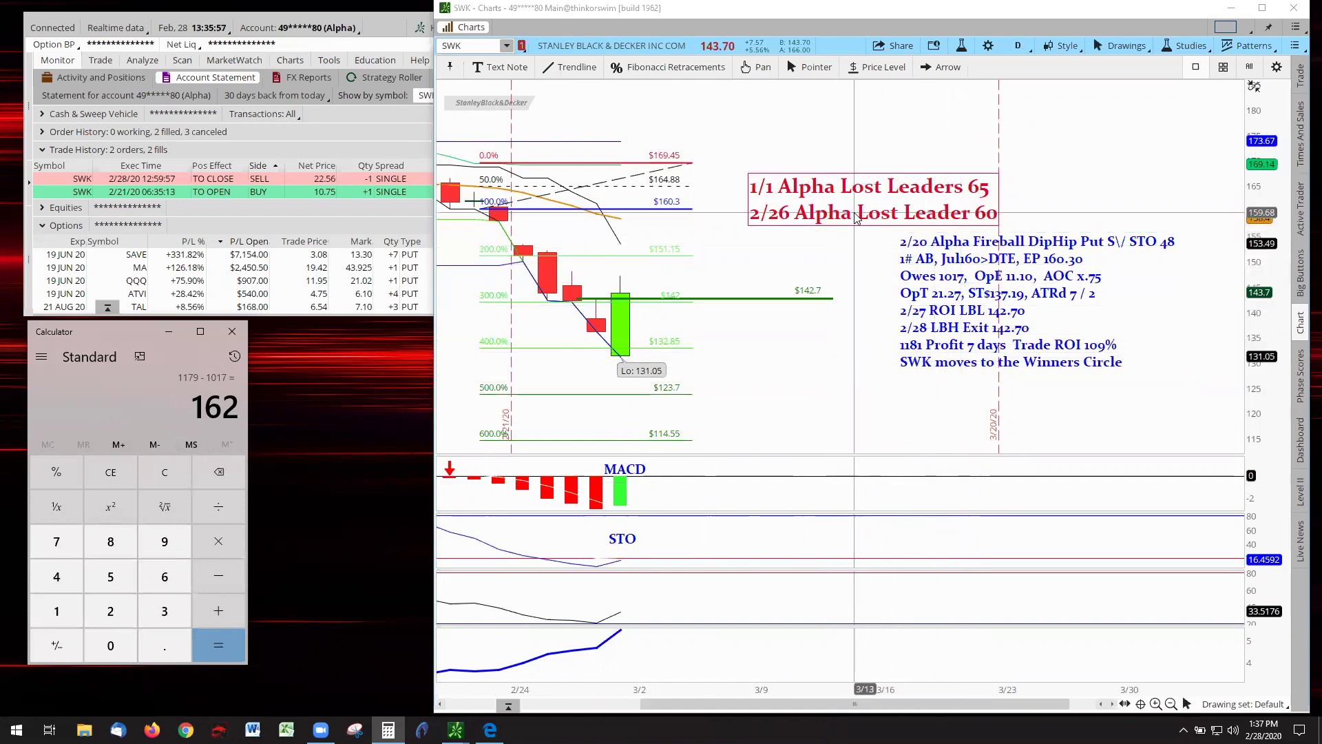
Insert \8 after 2/26 in the red SWK note, making it '2/26\8 Alpha Lost Leader 59'.
double_click(799, 210)
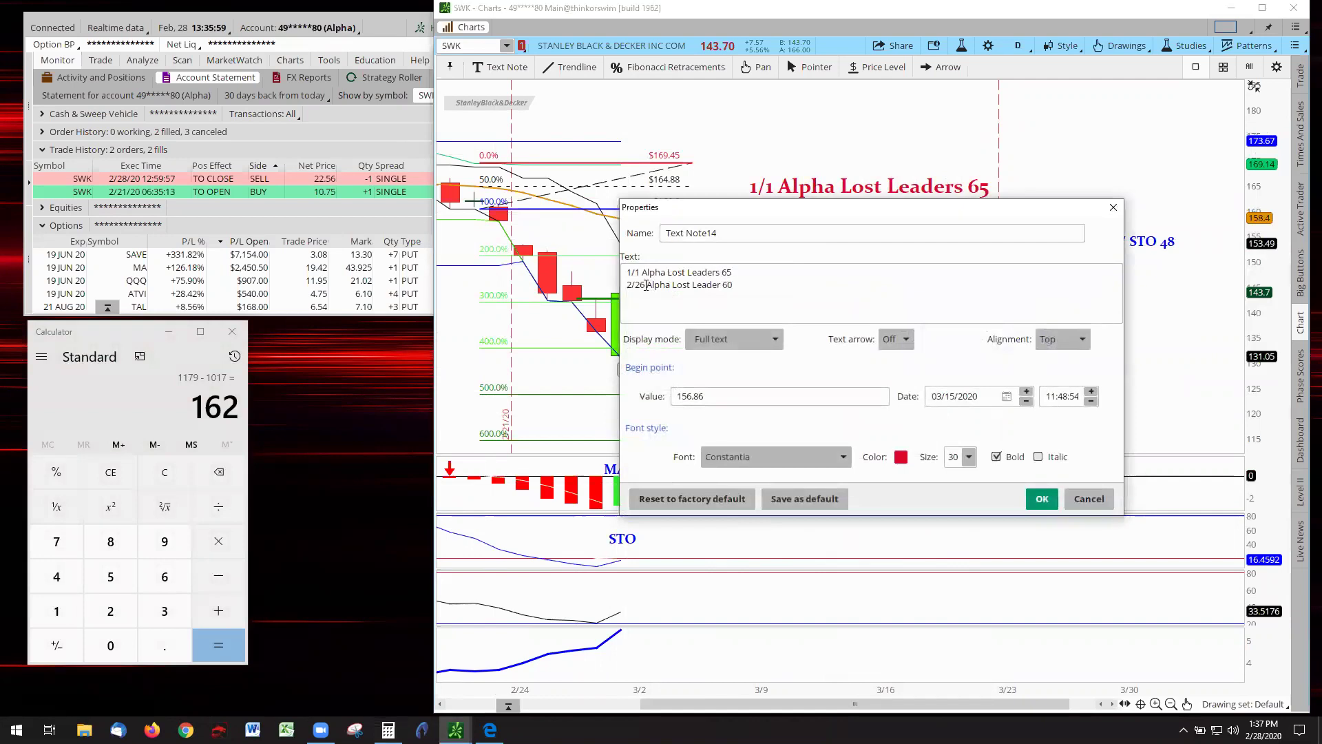
left_click(646, 285)
type("\\8")
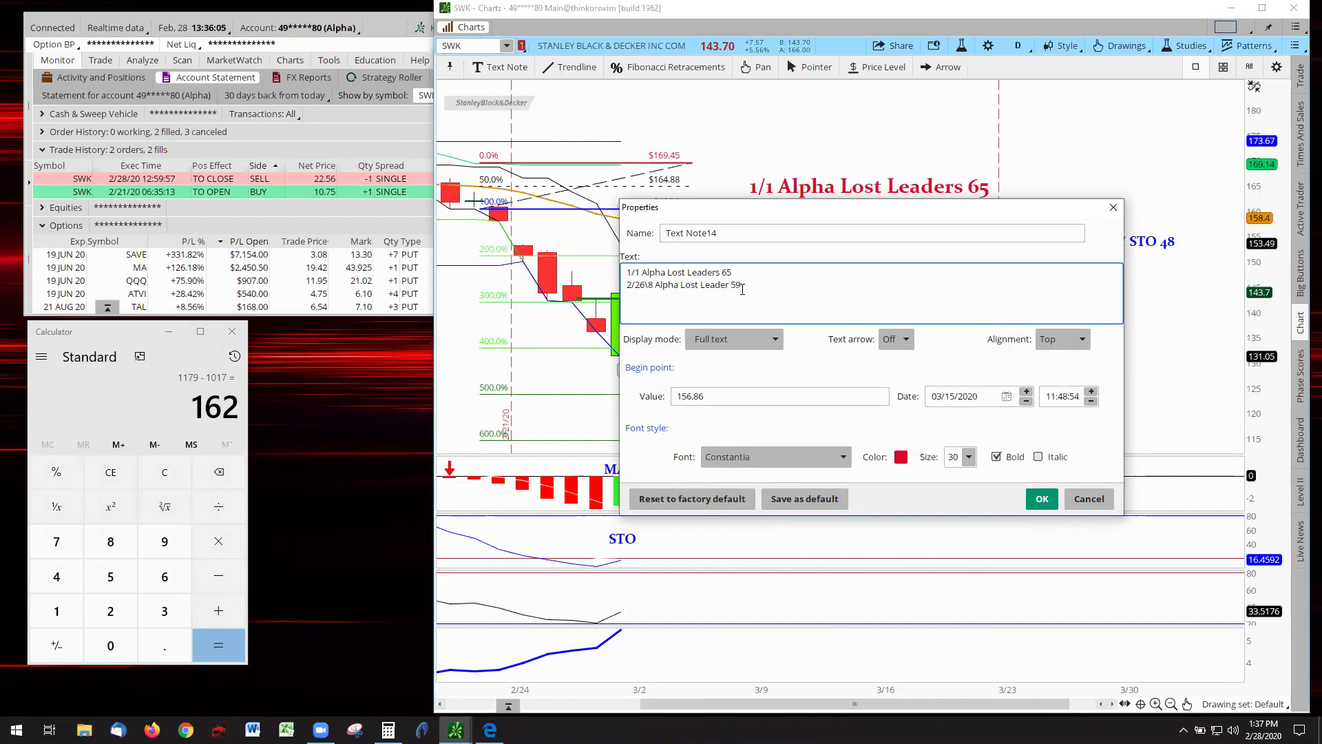
left_click(1042, 499)
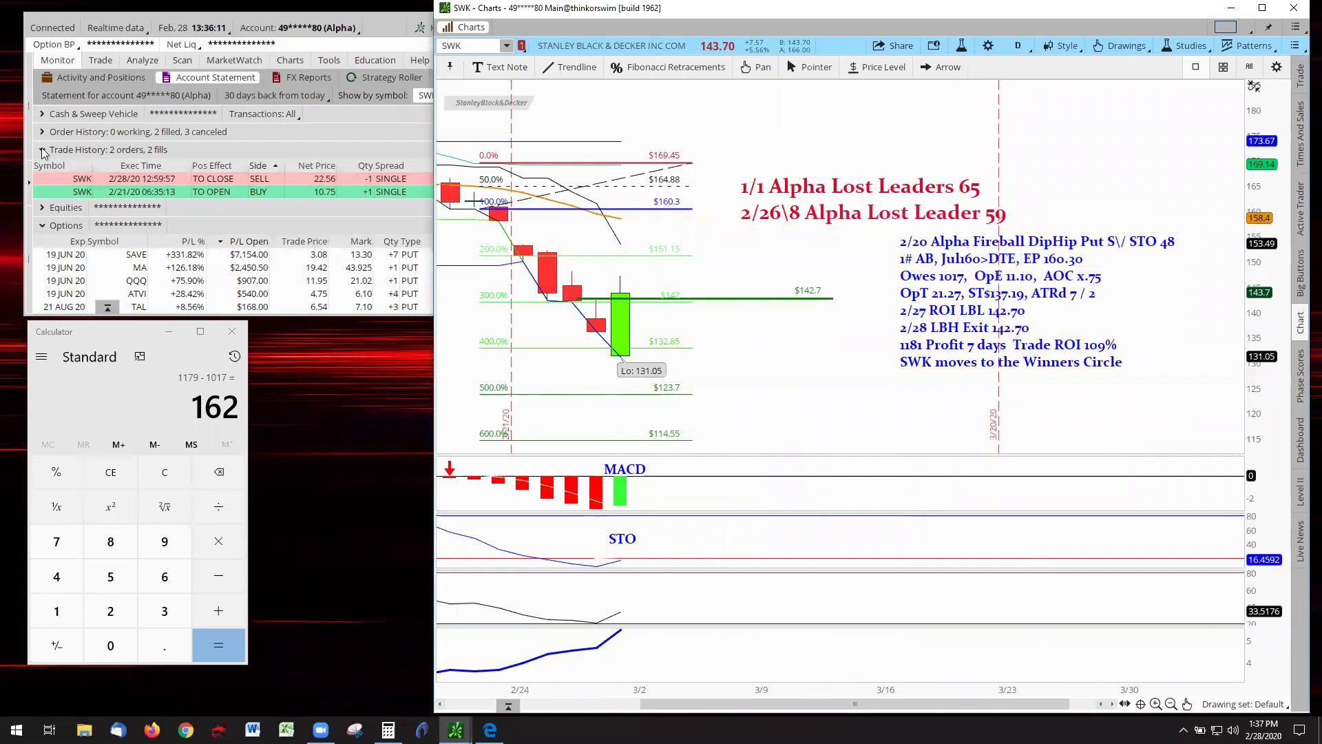
left_click(43, 150)
Clear the calculator, load the SAVE chart, then autozoom and rescale it to show candles and notes.
left_click(119, 472)
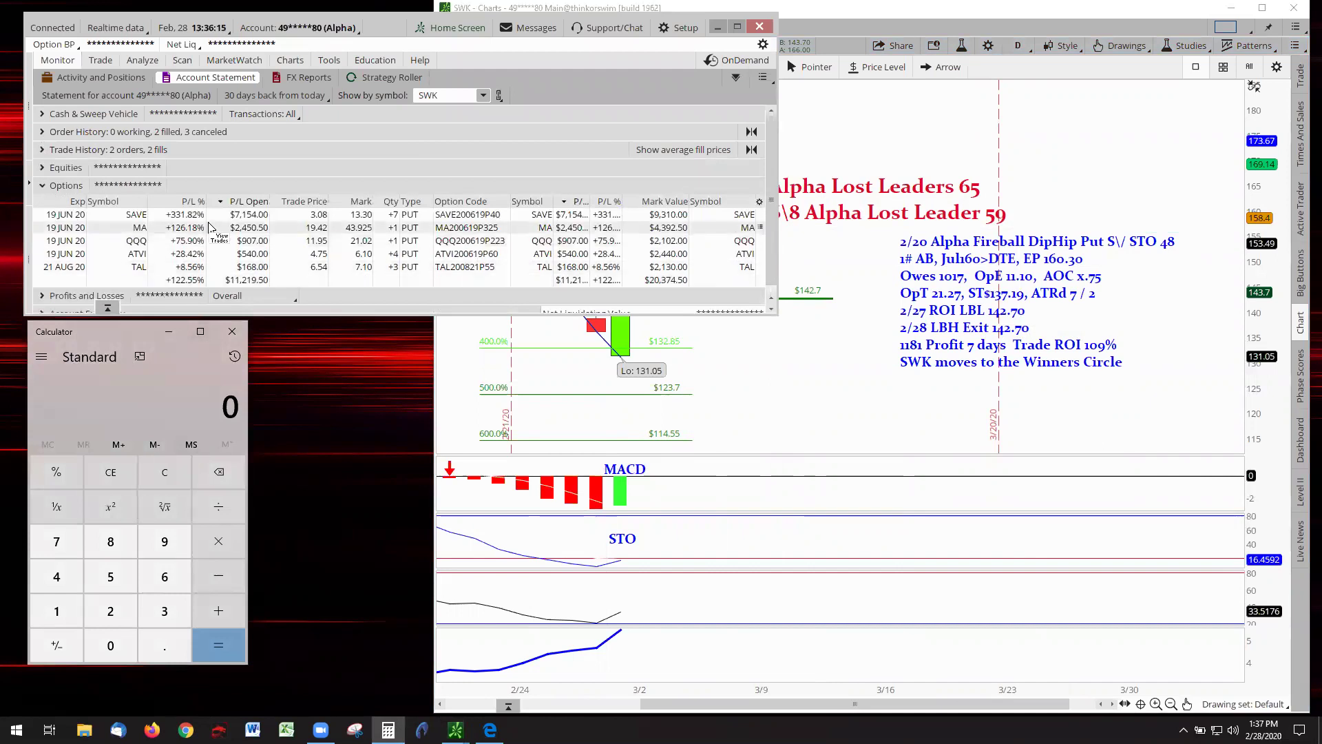
left_click(861, 385)
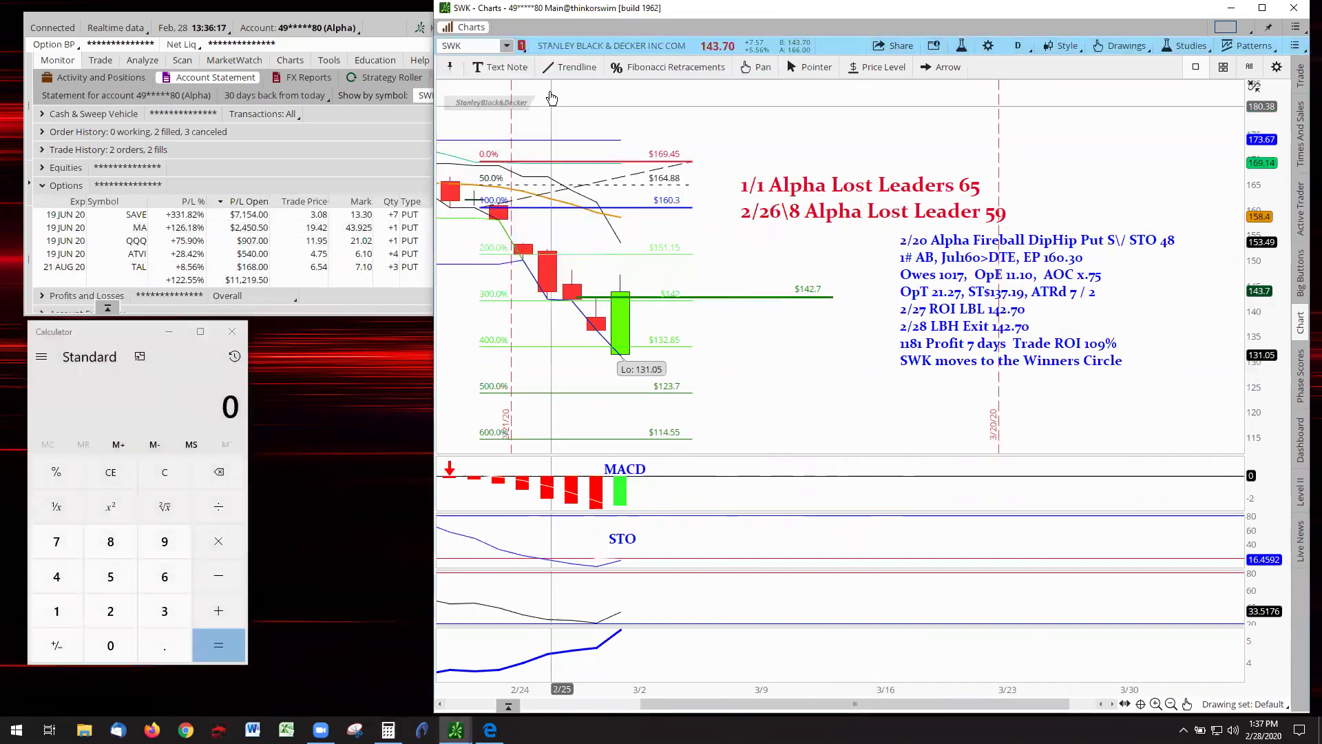
left_click(507, 45)
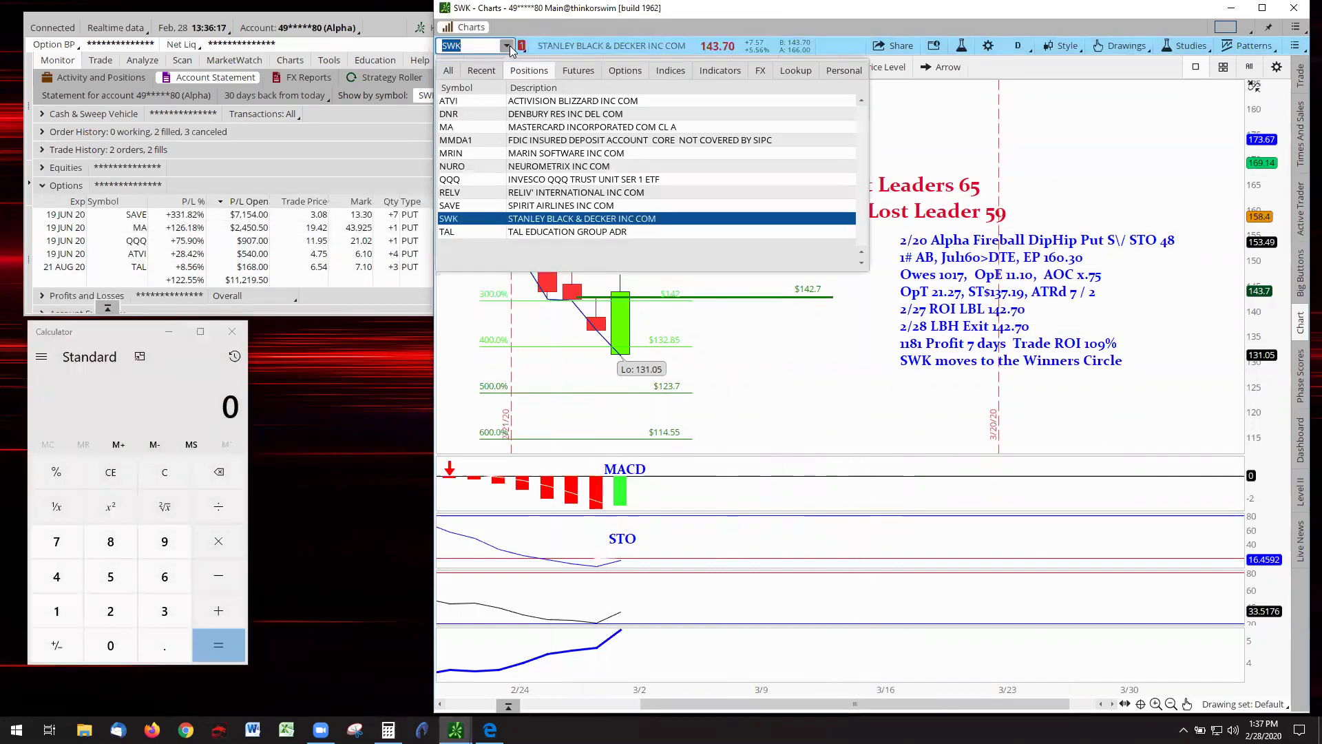
left_click(548, 206)
right_click(629, 206)
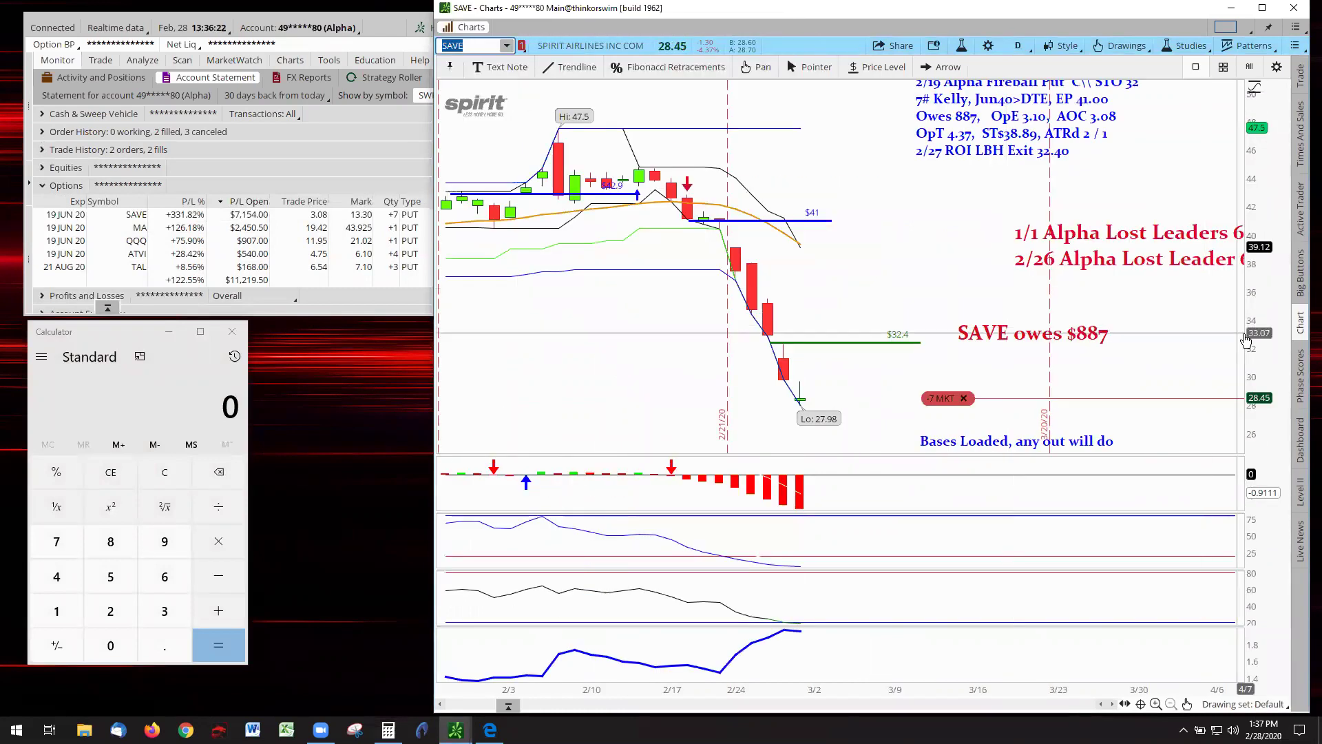
left_click(703, 231)
left_click_drag(905, 232, 696, 341)
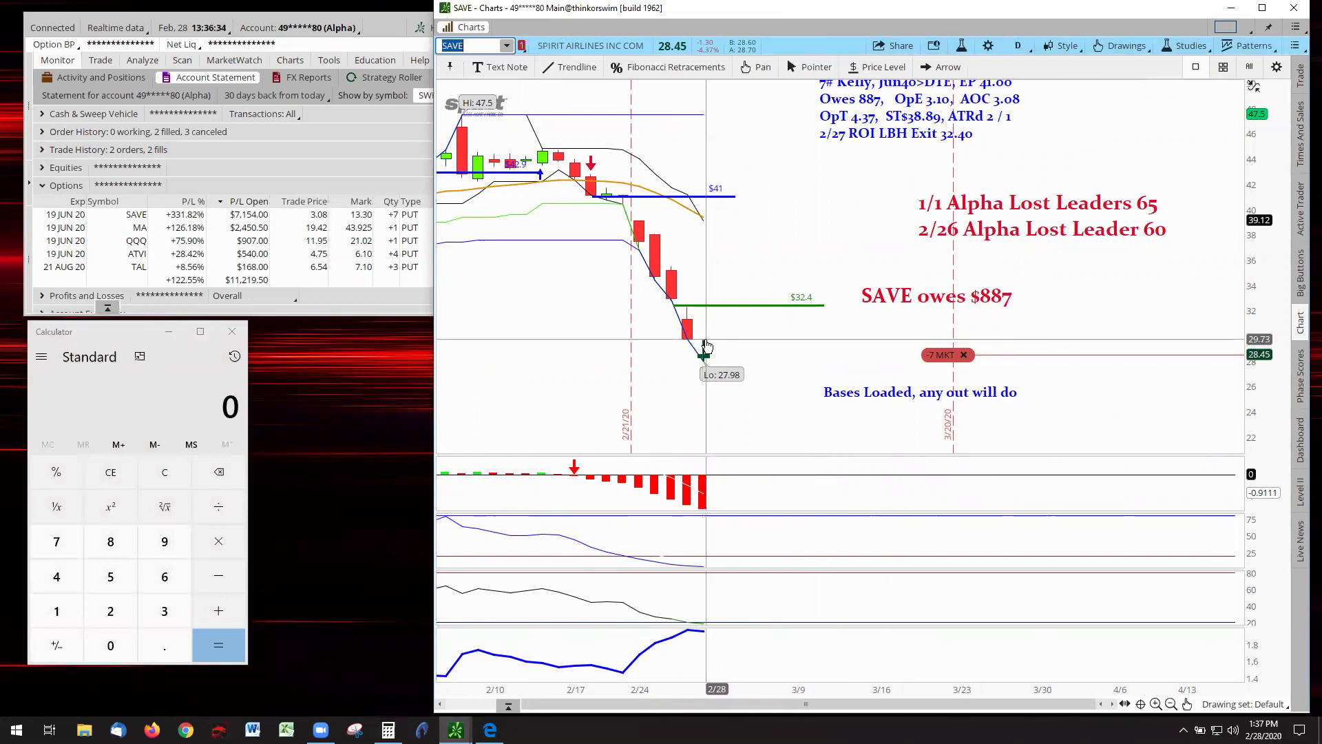
left_click_drag(1267, 181, 1271, 214)
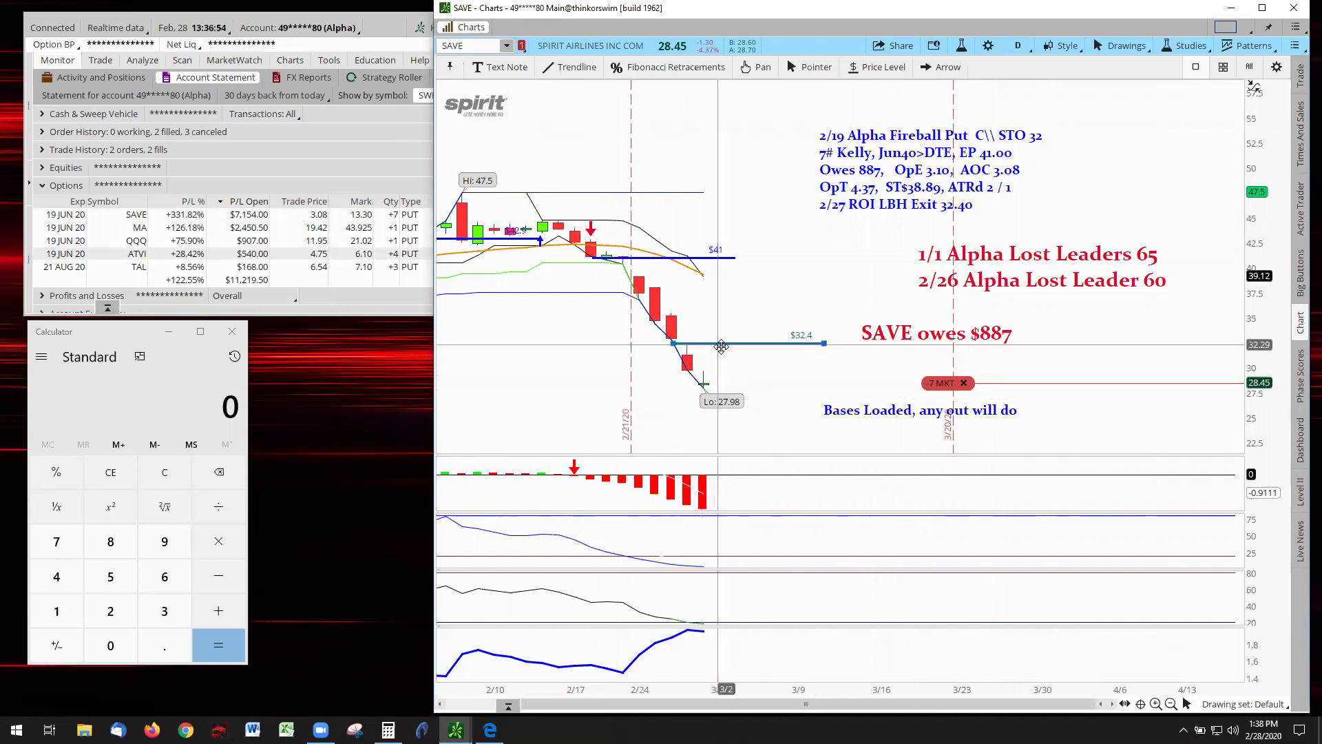
Move SAVE's ROI LBH exit line down from $32.4 to exactly 29.75.
left_click_drag(714, 348, 743, 370)
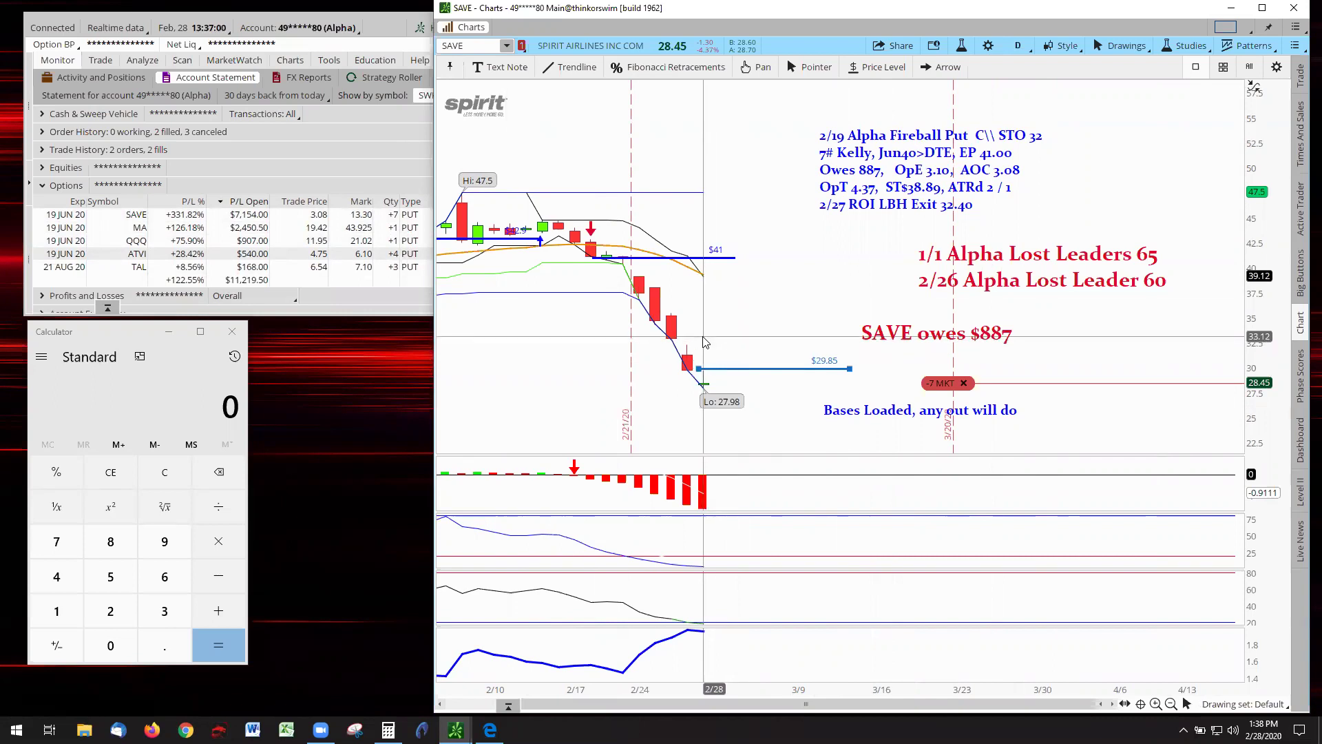
double_click(774, 371)
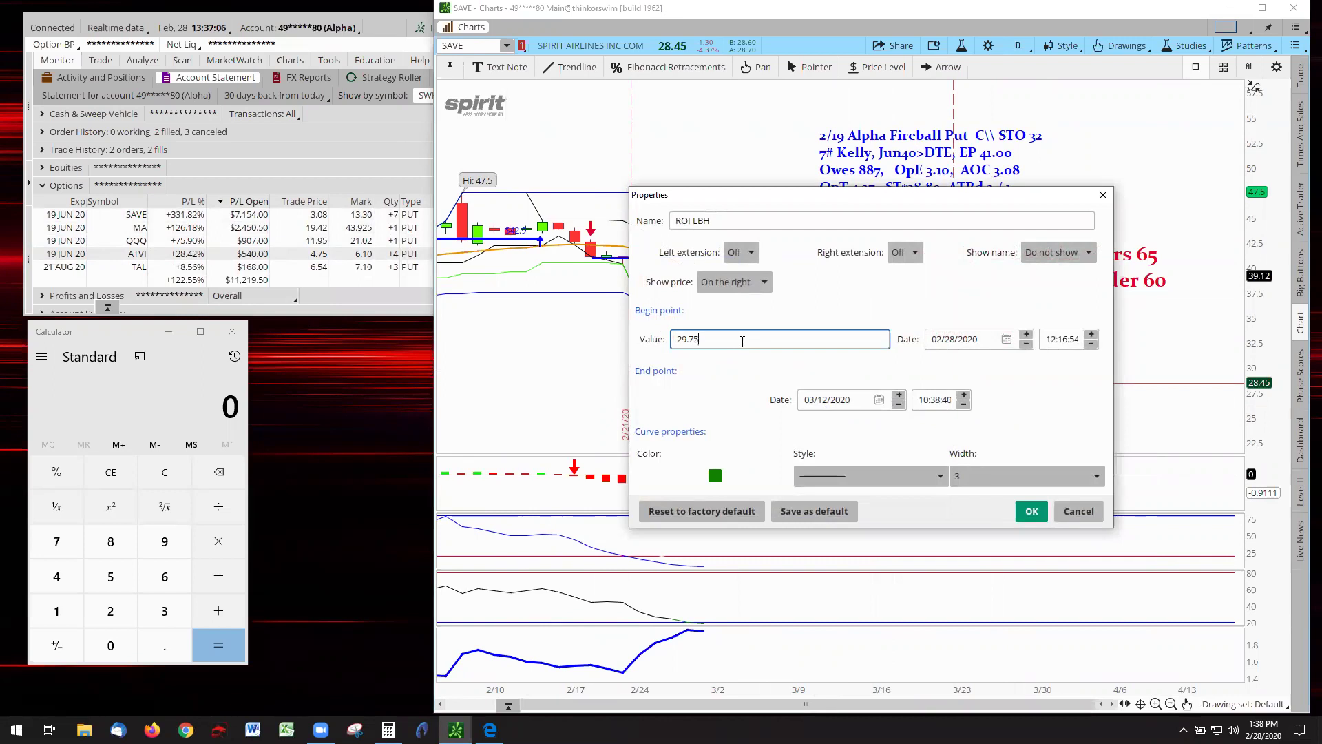
left_click(1031, 511)
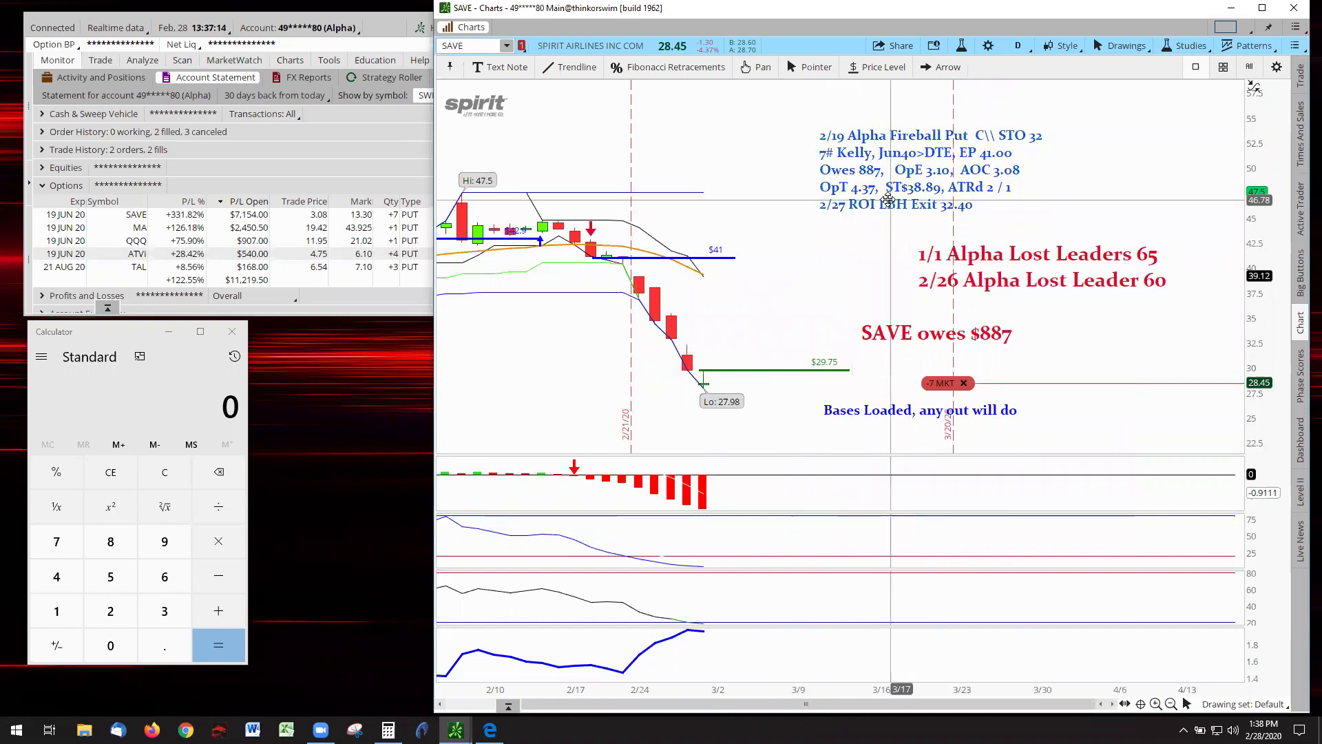
End the blue SAVE note with the line '2/28 ROI LBH Exit 29.75'.
double_click(891, 206)
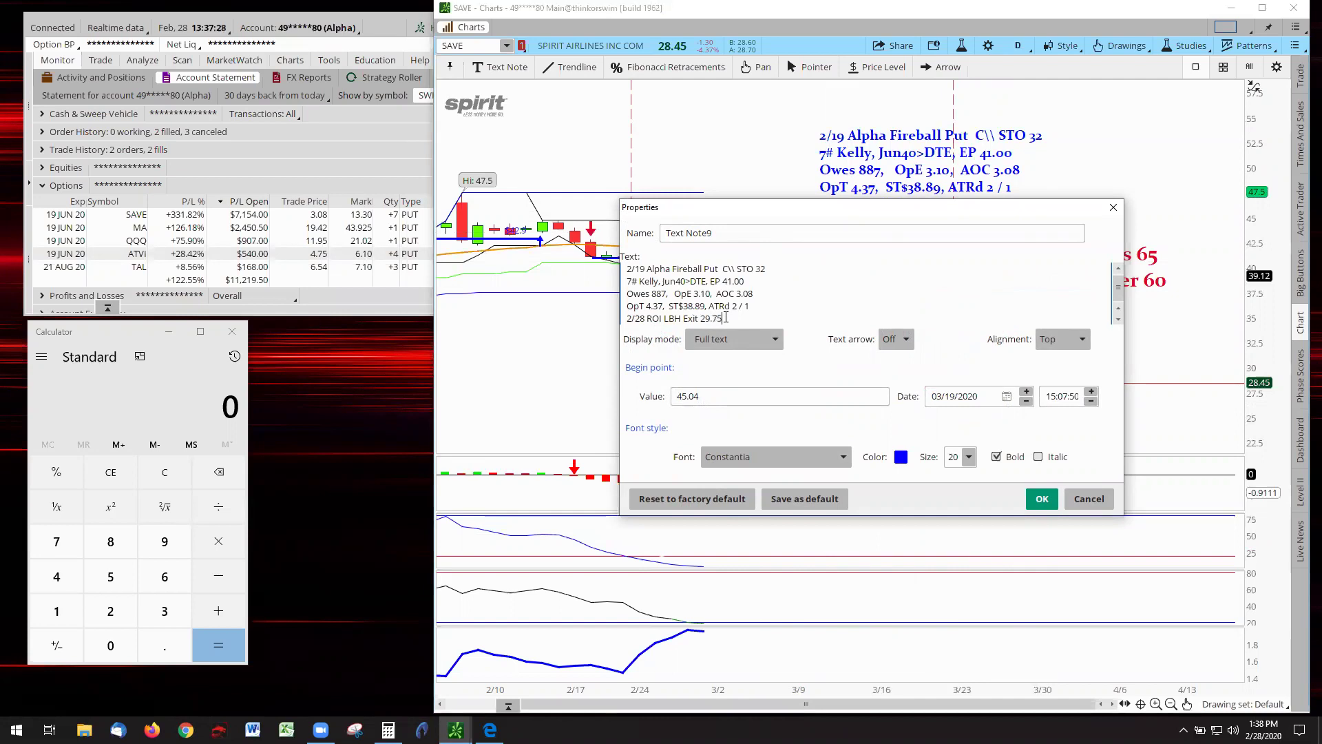
left_click(1042, 498)
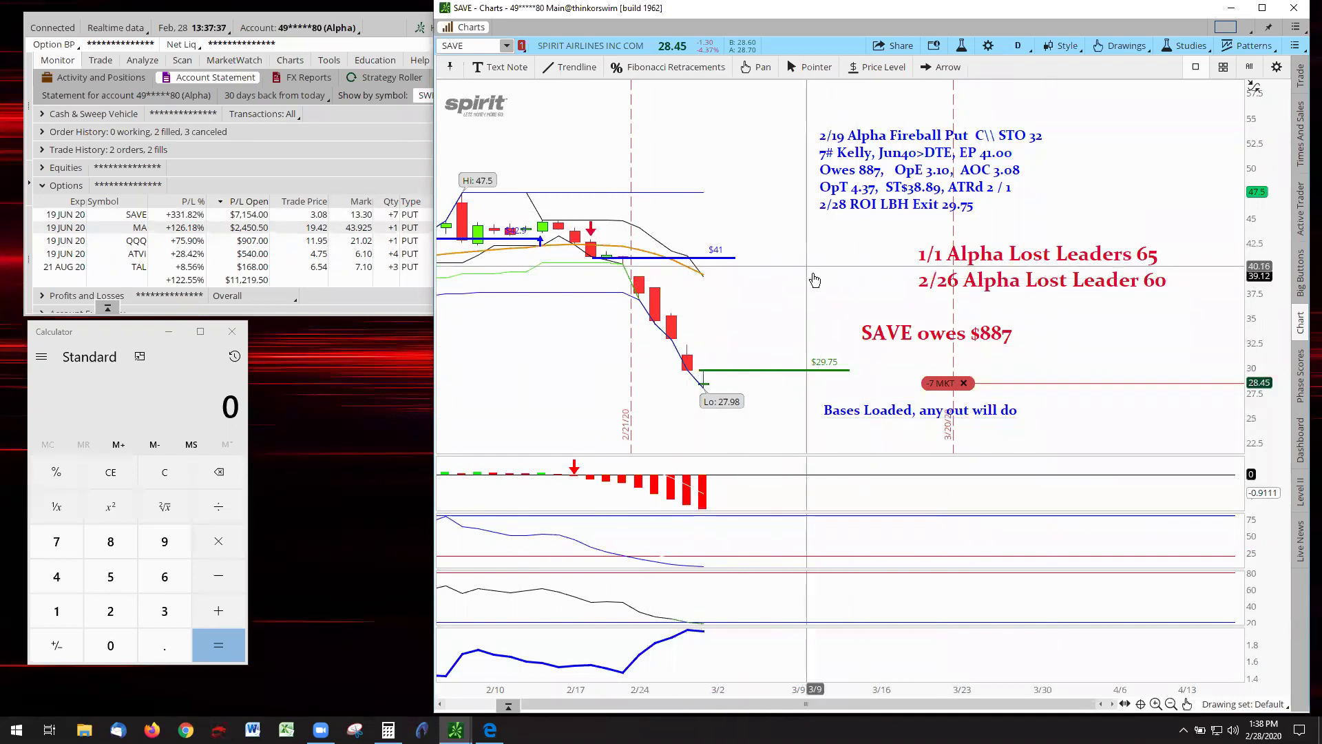
Load the MA chart and autozoom it to fit its content.
left_click(507, 47)
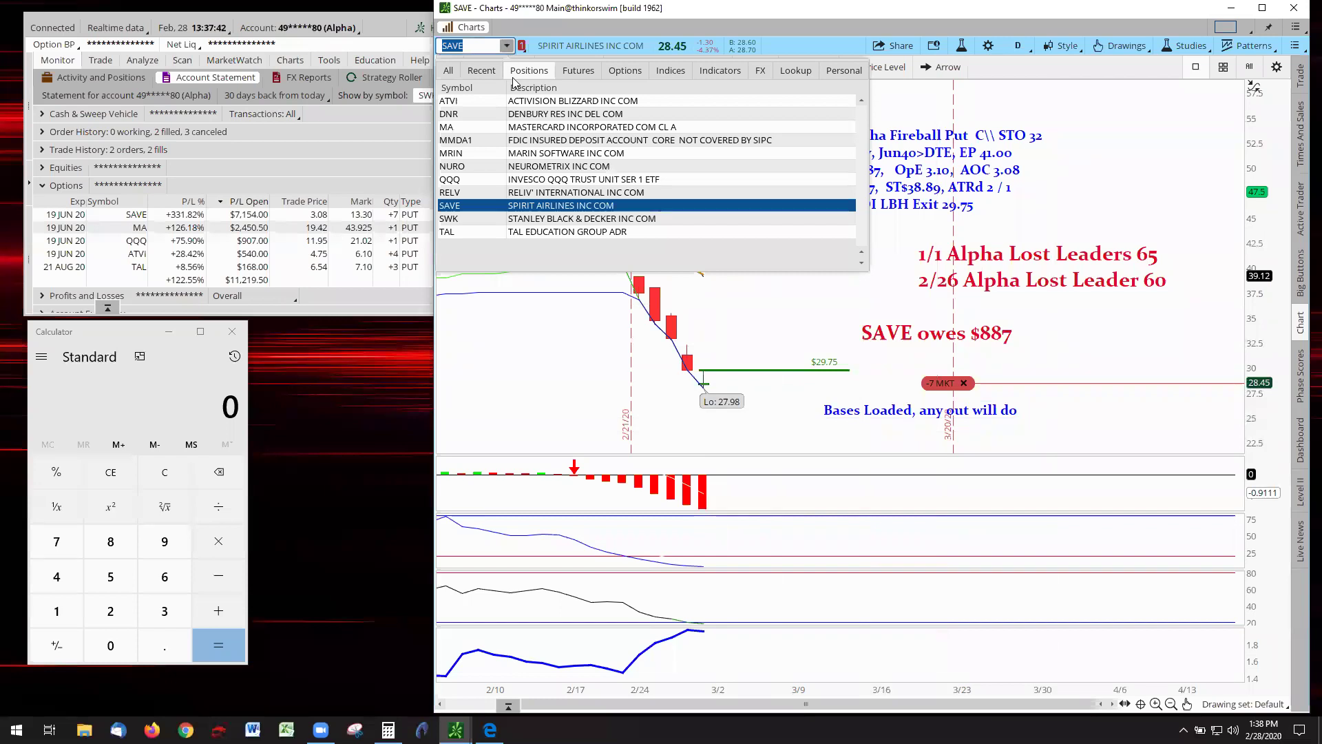
left_click(540, 128)
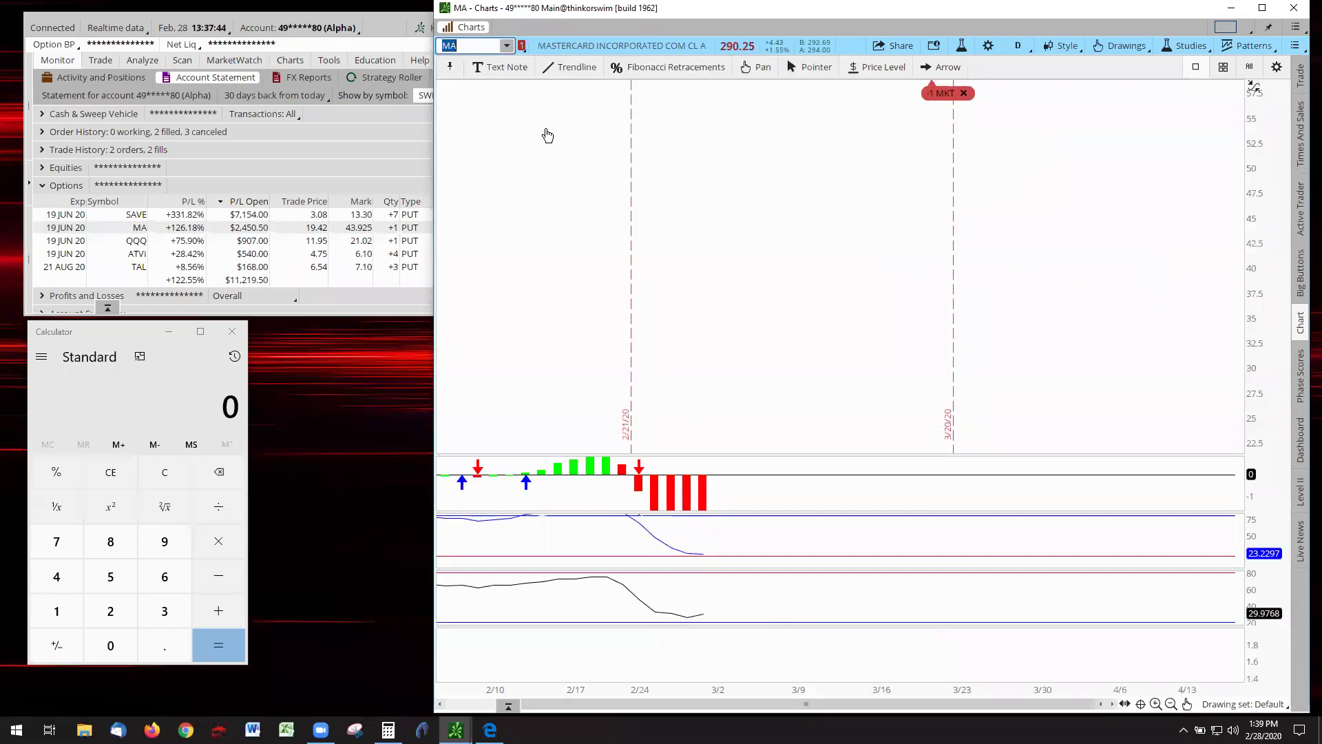
right_click(570, 142)
left_click(1164, 261)
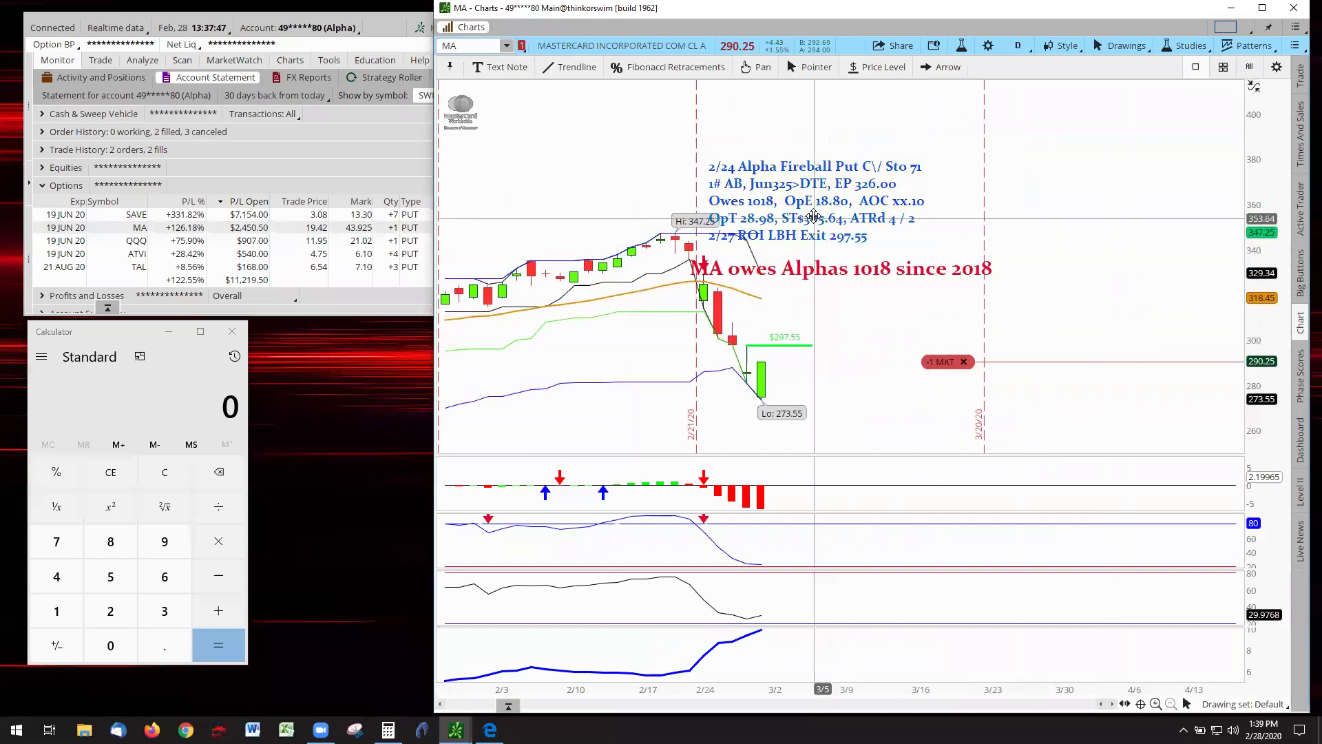
Shift both MA notes right and lower the exit line from $297.55 to $290.85.
left_click_drag(826, 236, 971, 228)
left_click_drag(826, 274, 936, 285)
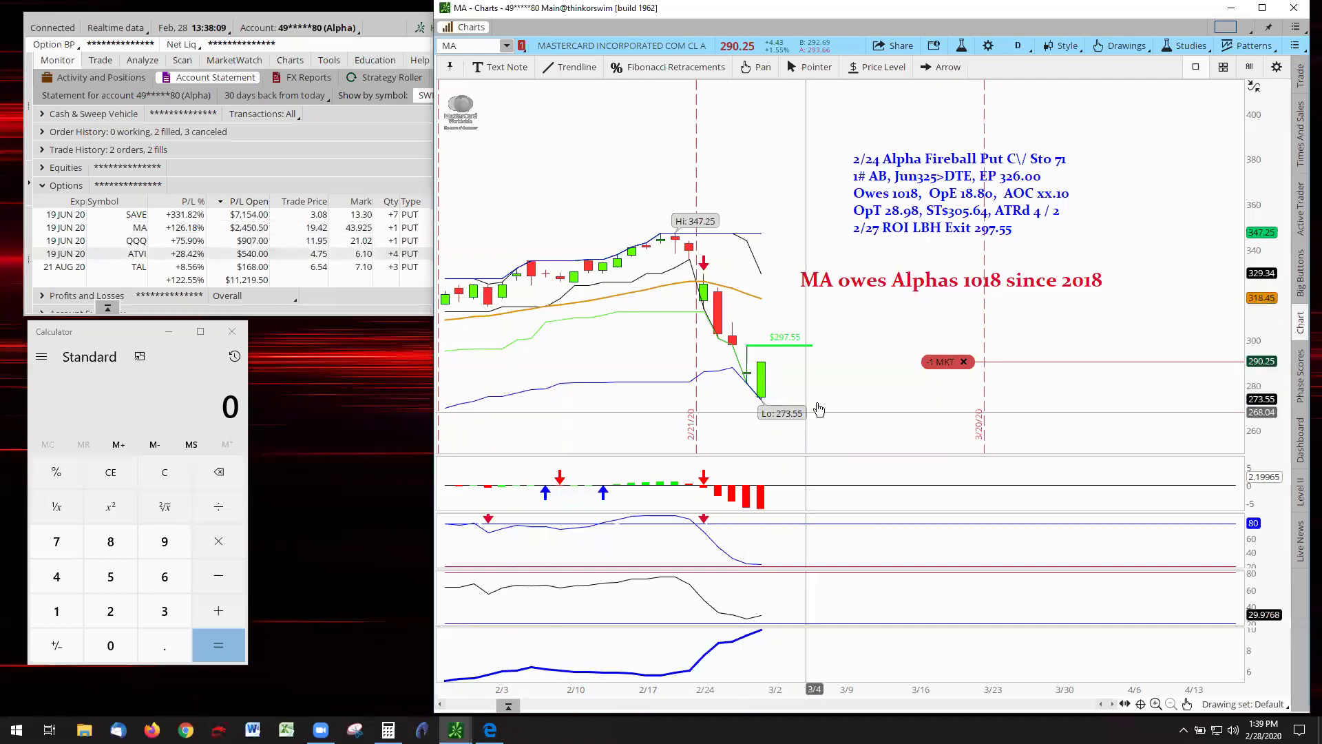
left_click_drag(791, 352, 798, 361)
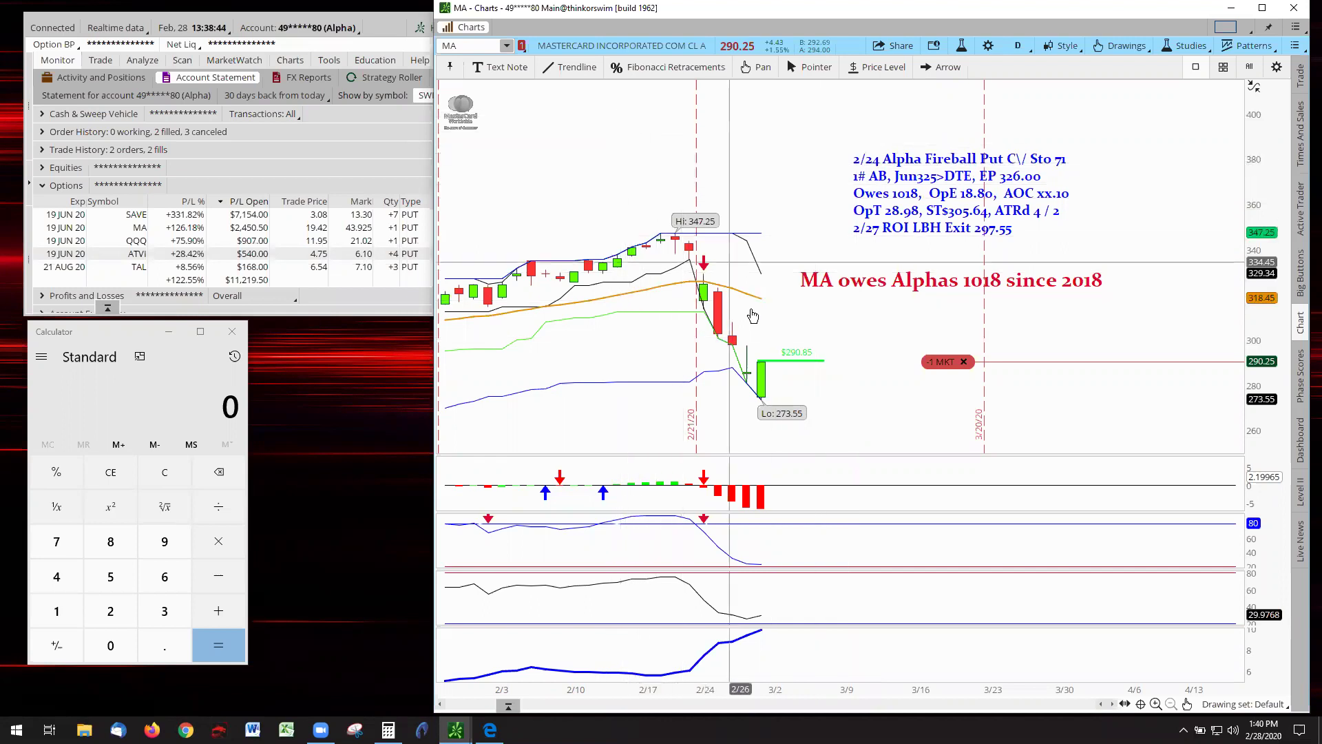
Load the QQQ chart, autozoom it, and pan to frame the exit line.
left_click(507, 46)
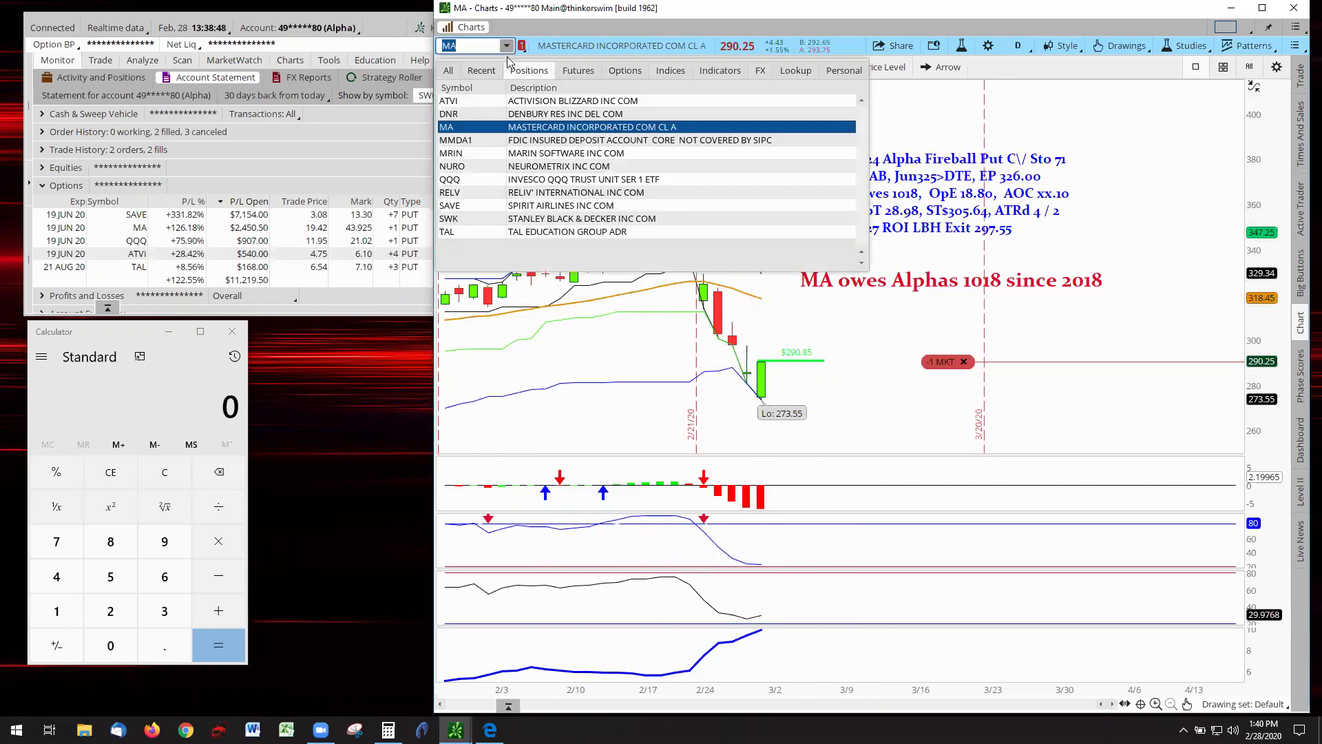
left_click(555, 180)
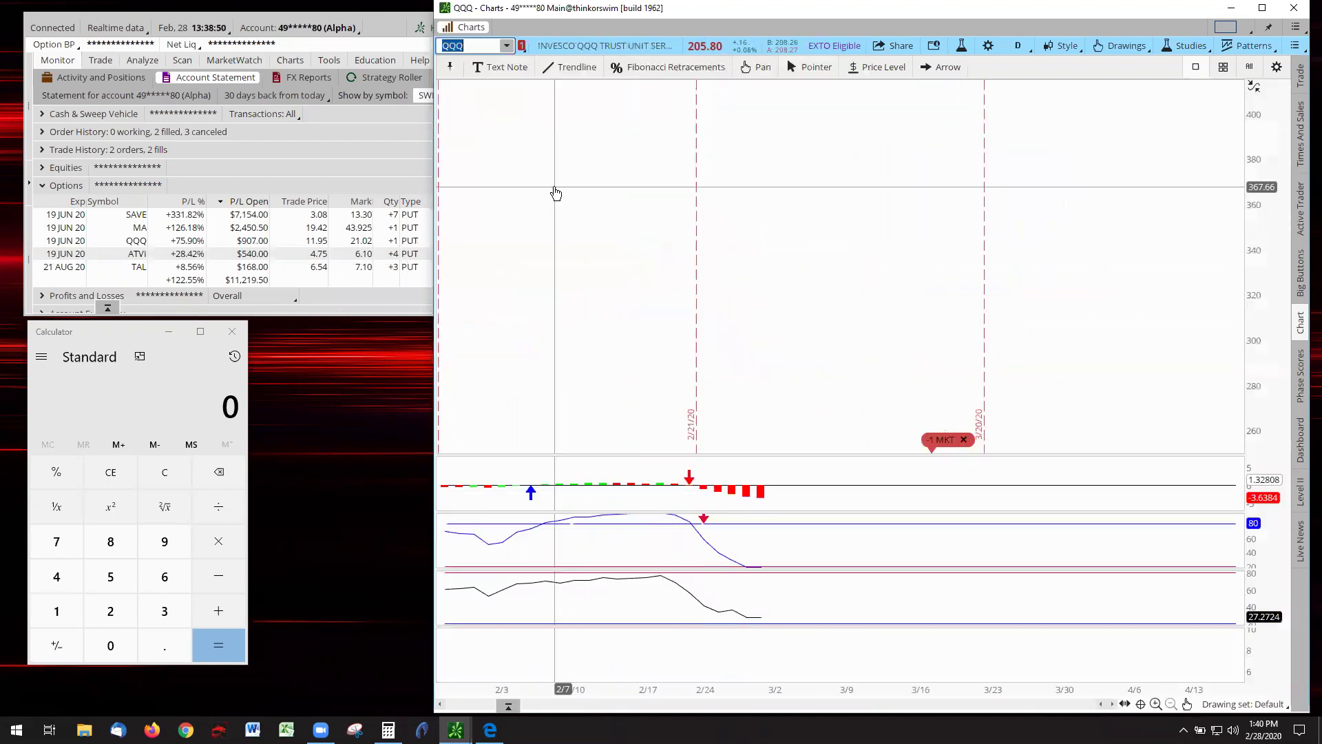
right_click(555, 192)
left_click(1209, 215)
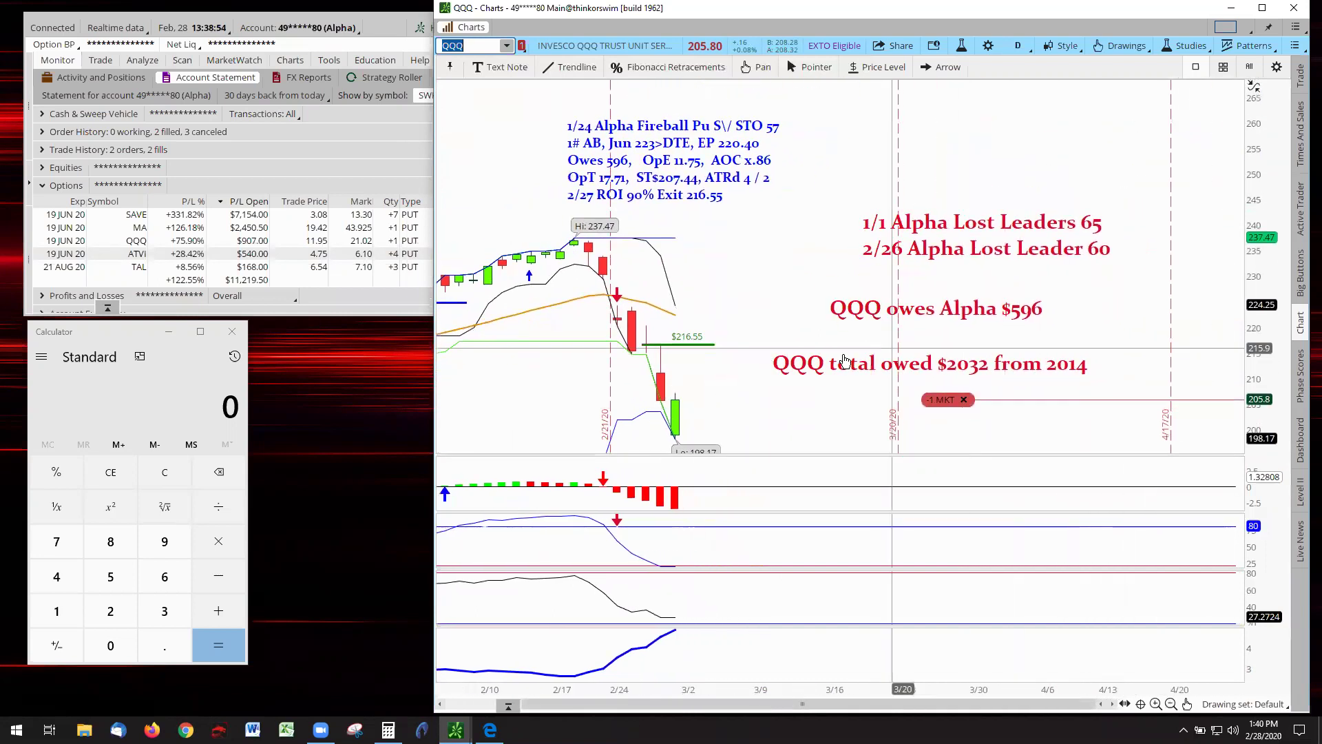
left_click(960, 376)
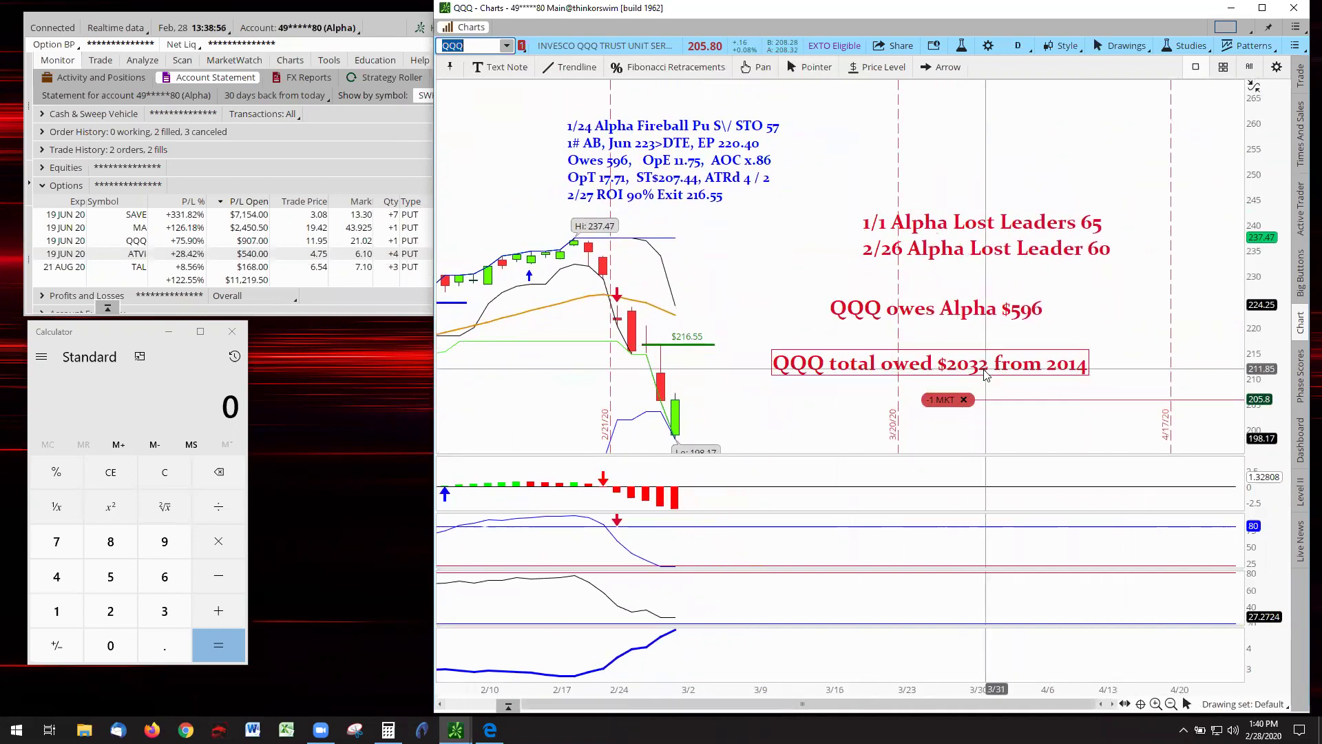
left_click(1089, 383)
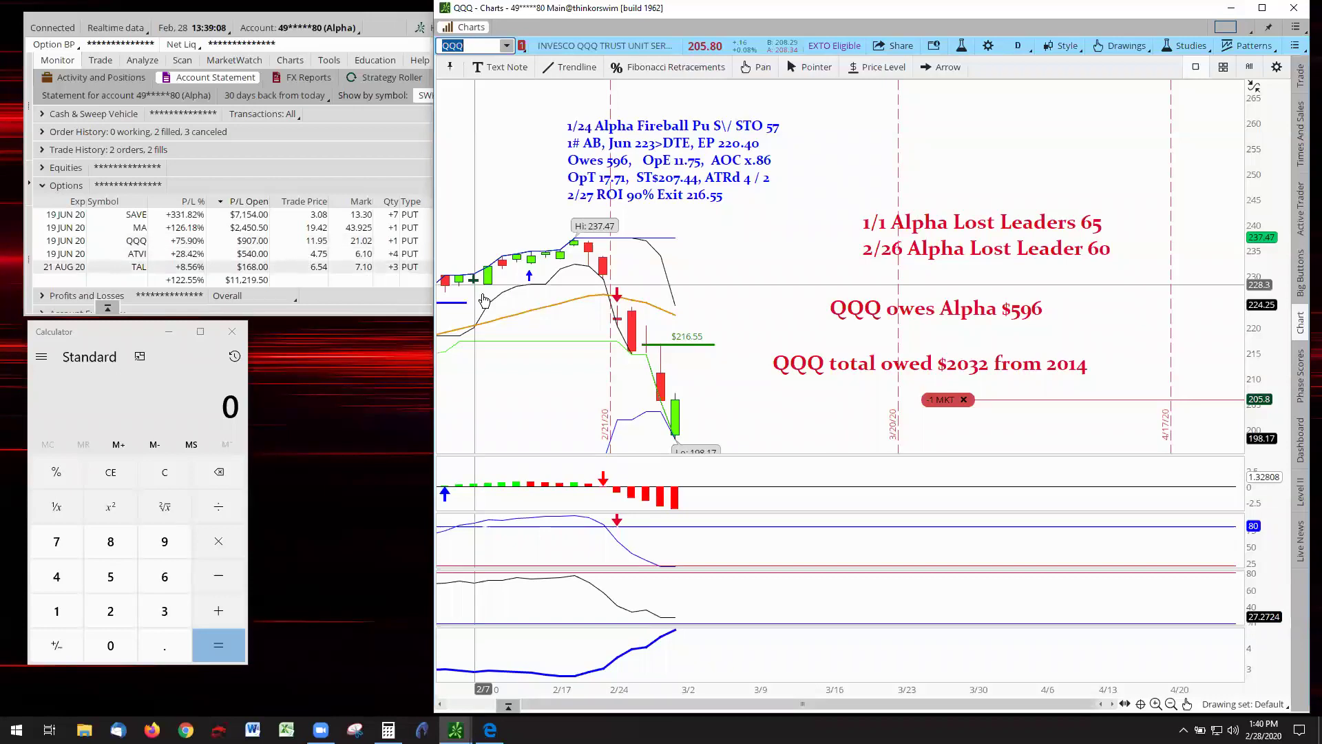
left_click_drag(687, 421, 658, 381)
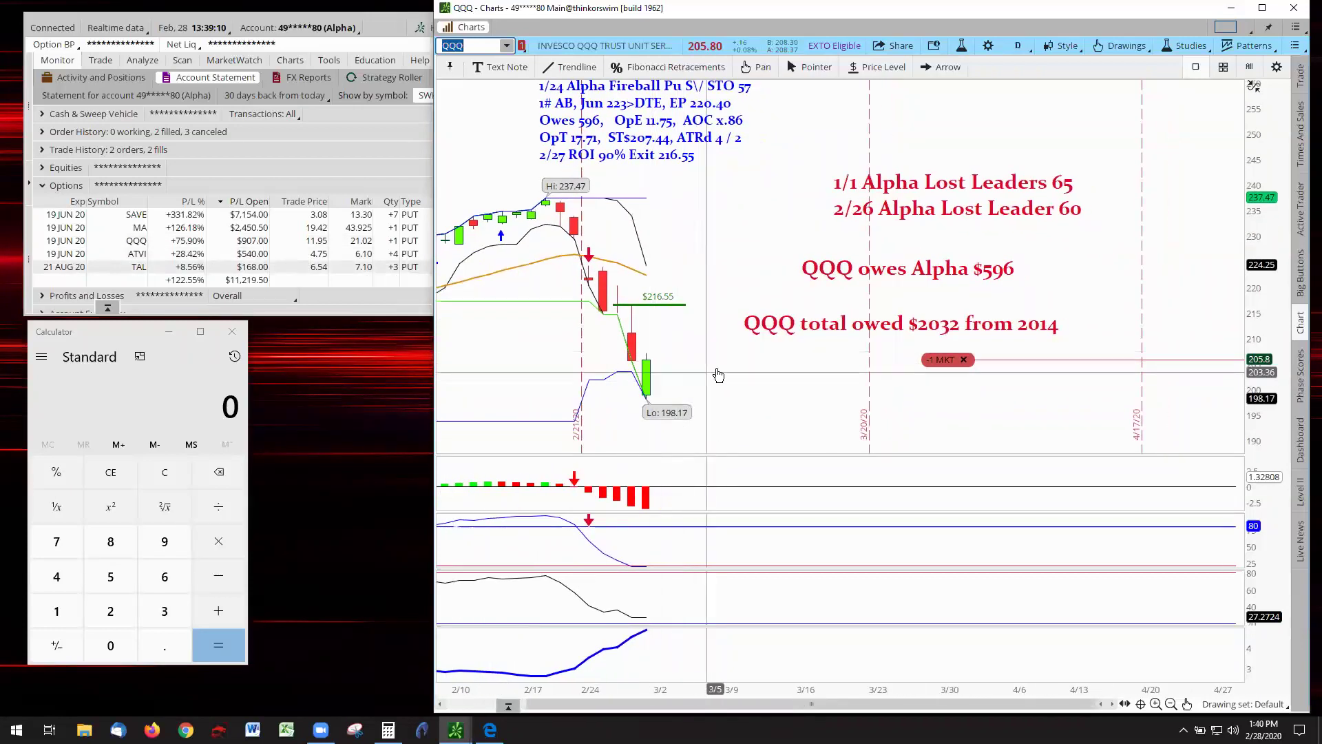
Drag the QQQ exit line from $216.55 down to $207.52 and reposition the chart.
left_click(675, 309)
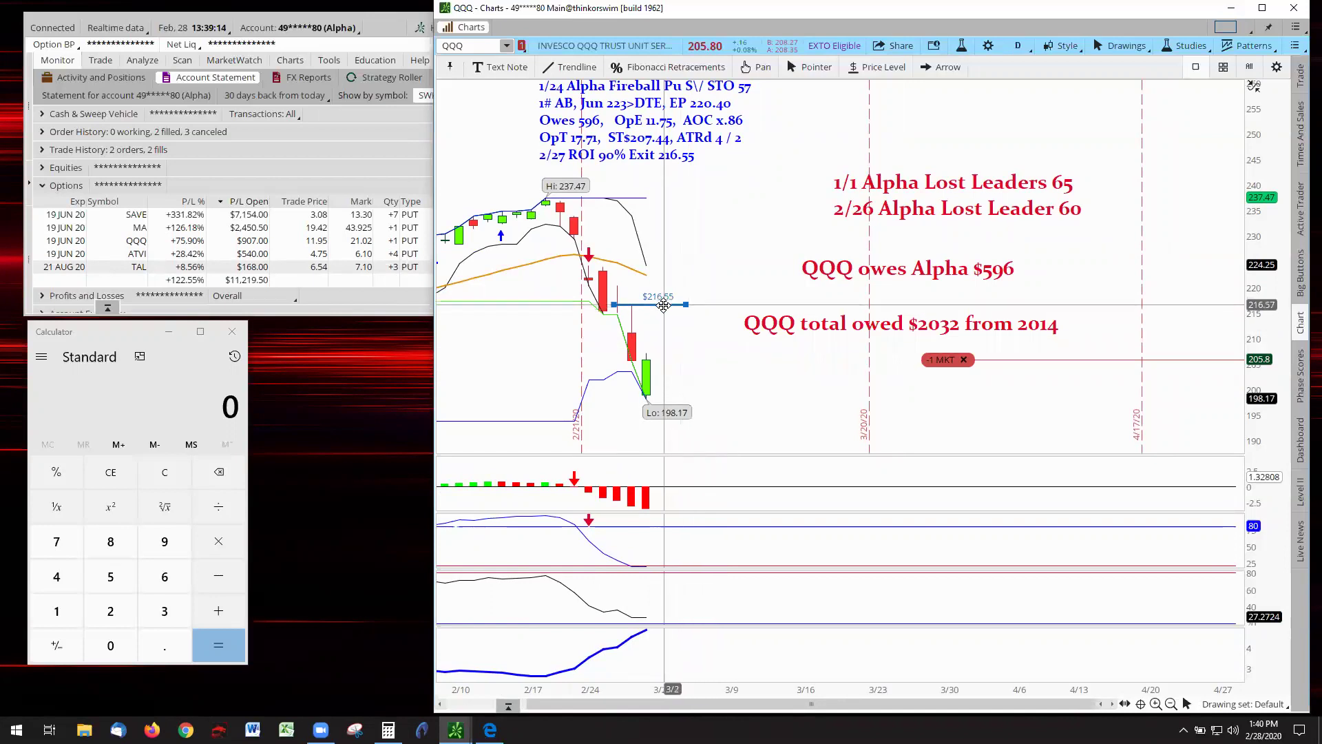
left_click_drag(664, 305, 692, 351)
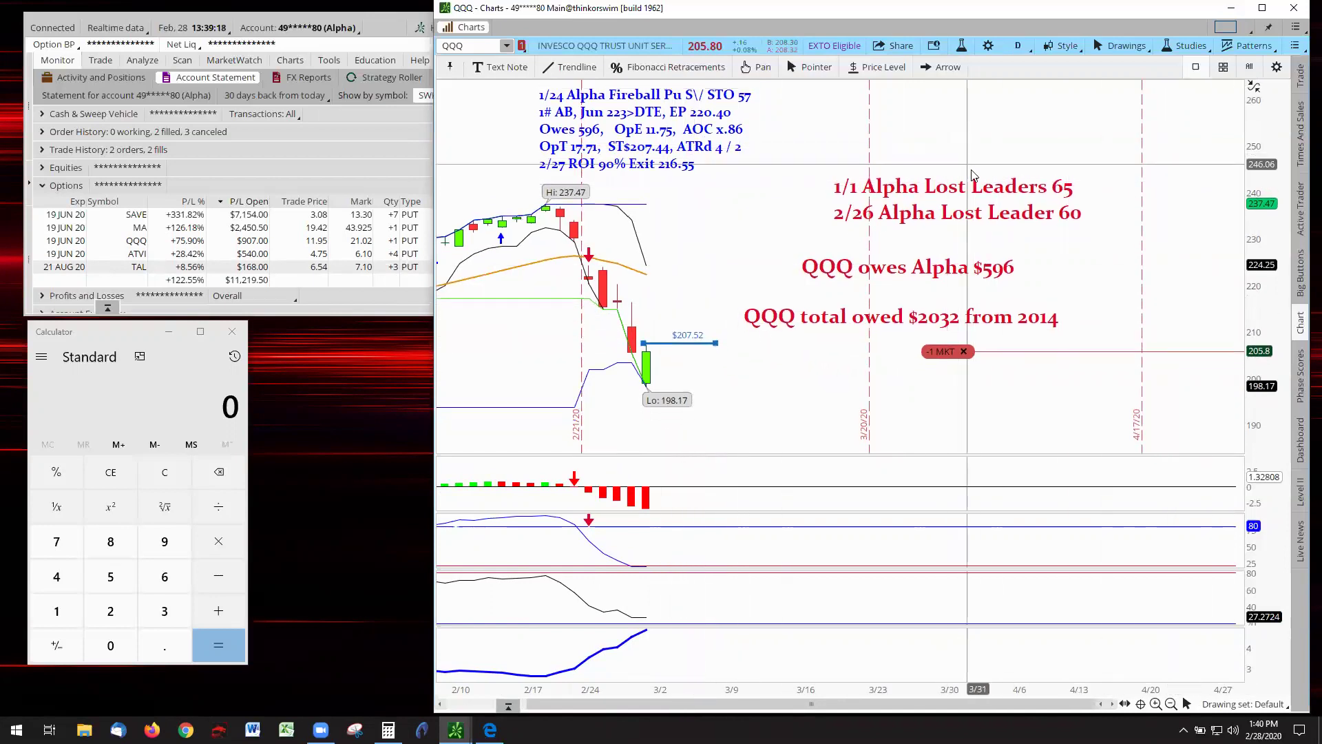
left_click(761, 67)
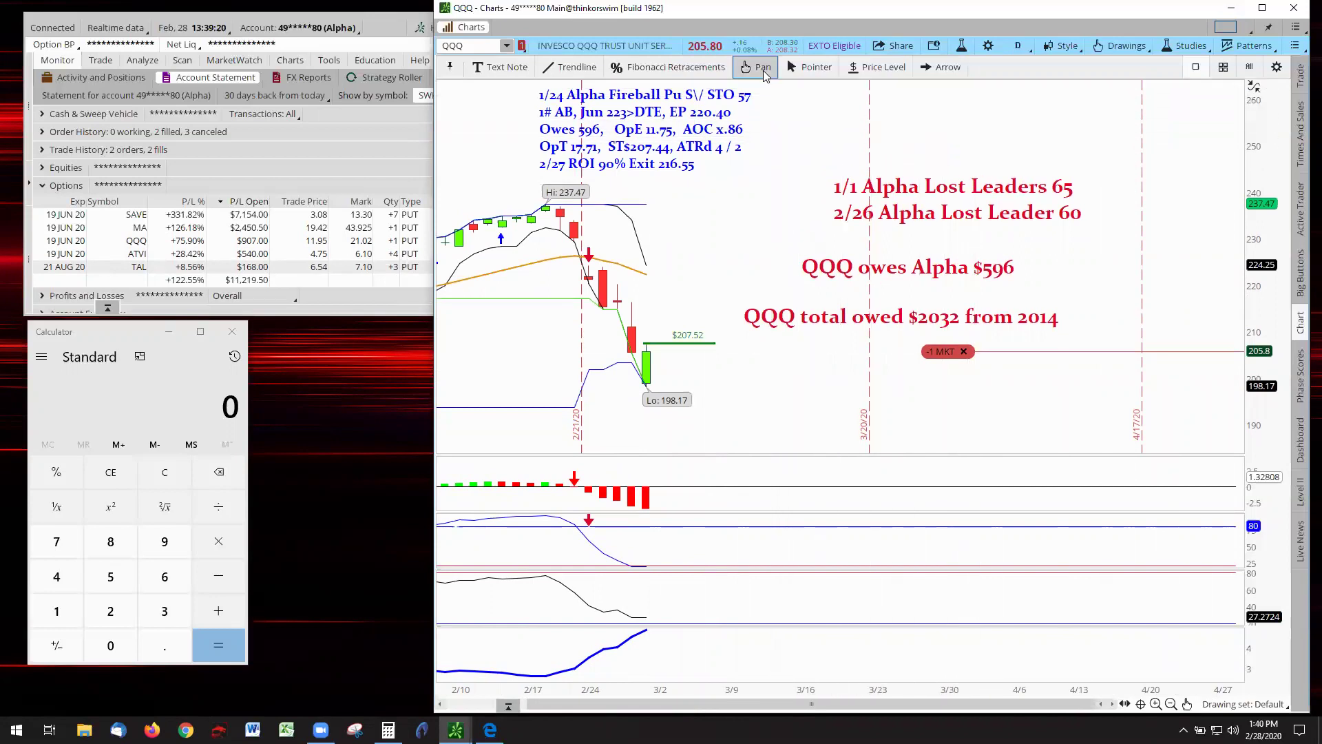
left_click_drag(773, 151, 802, 193)
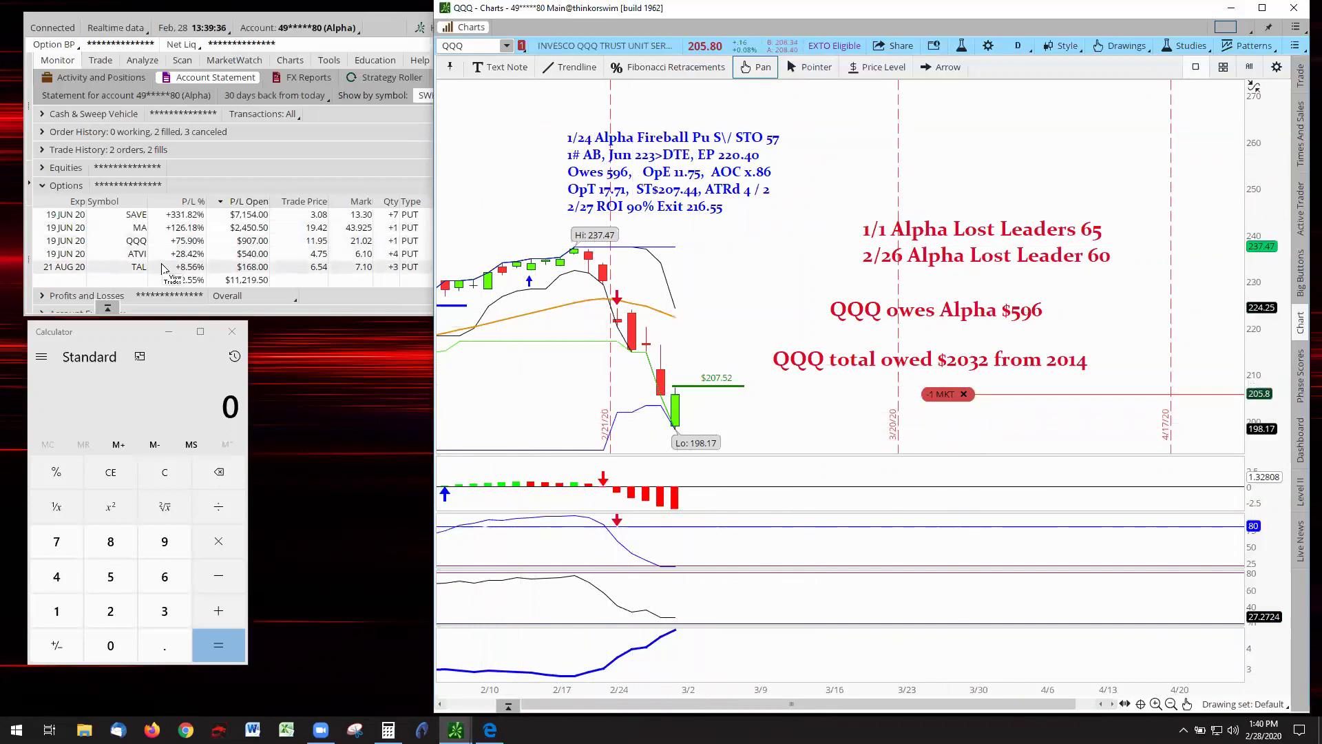
Load the ATVI chart from Positions and pan until its 'ATVI owes Alpha 1060' and 'PZ MA Exit 60.85' notes show.
left_click(508, 46)
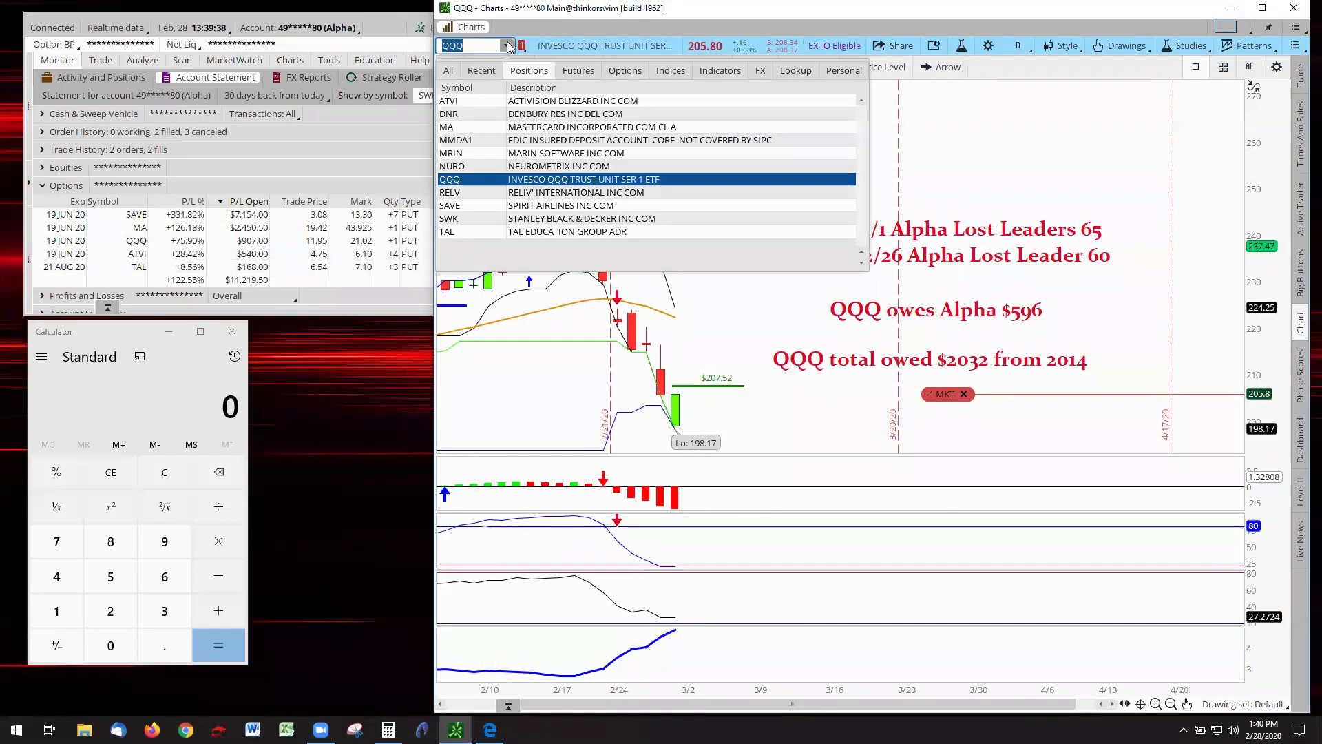
left_click(526, 102)
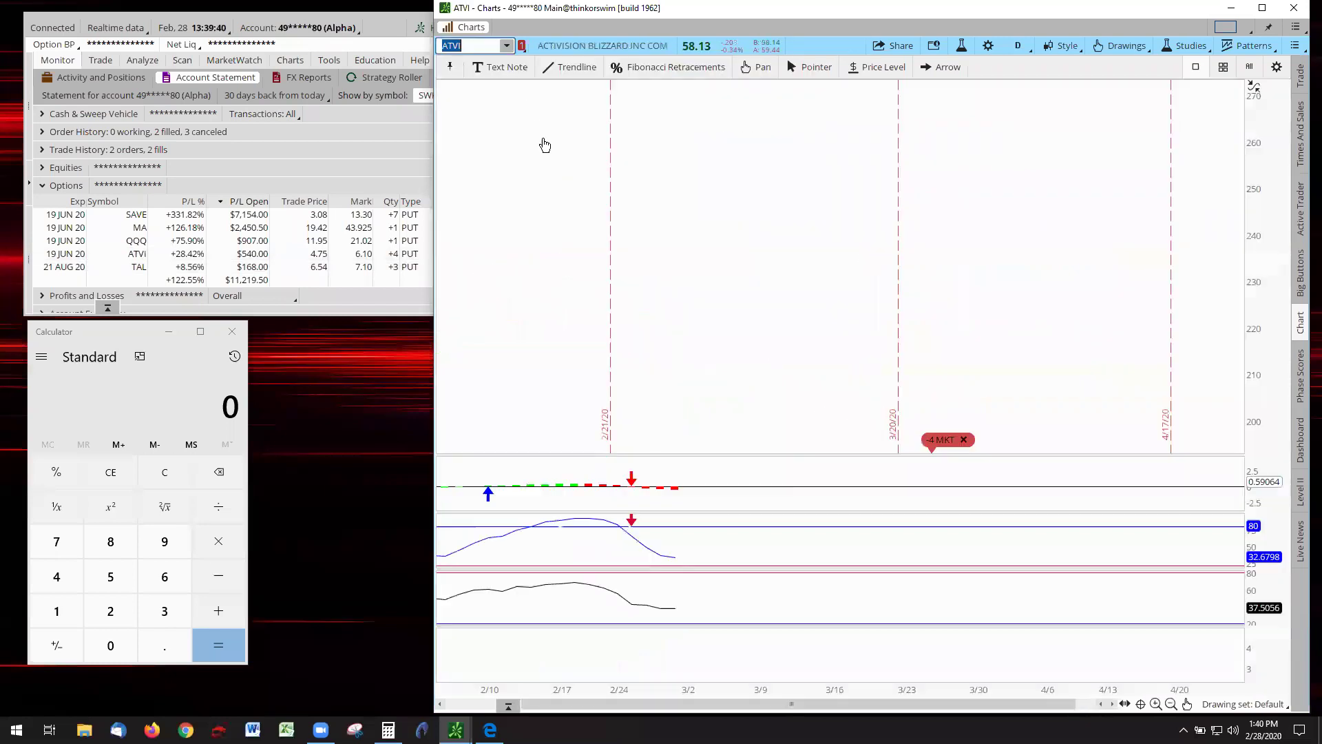
right_click(540, 177)
left_click_drag(1216, 281, 1186, 325)
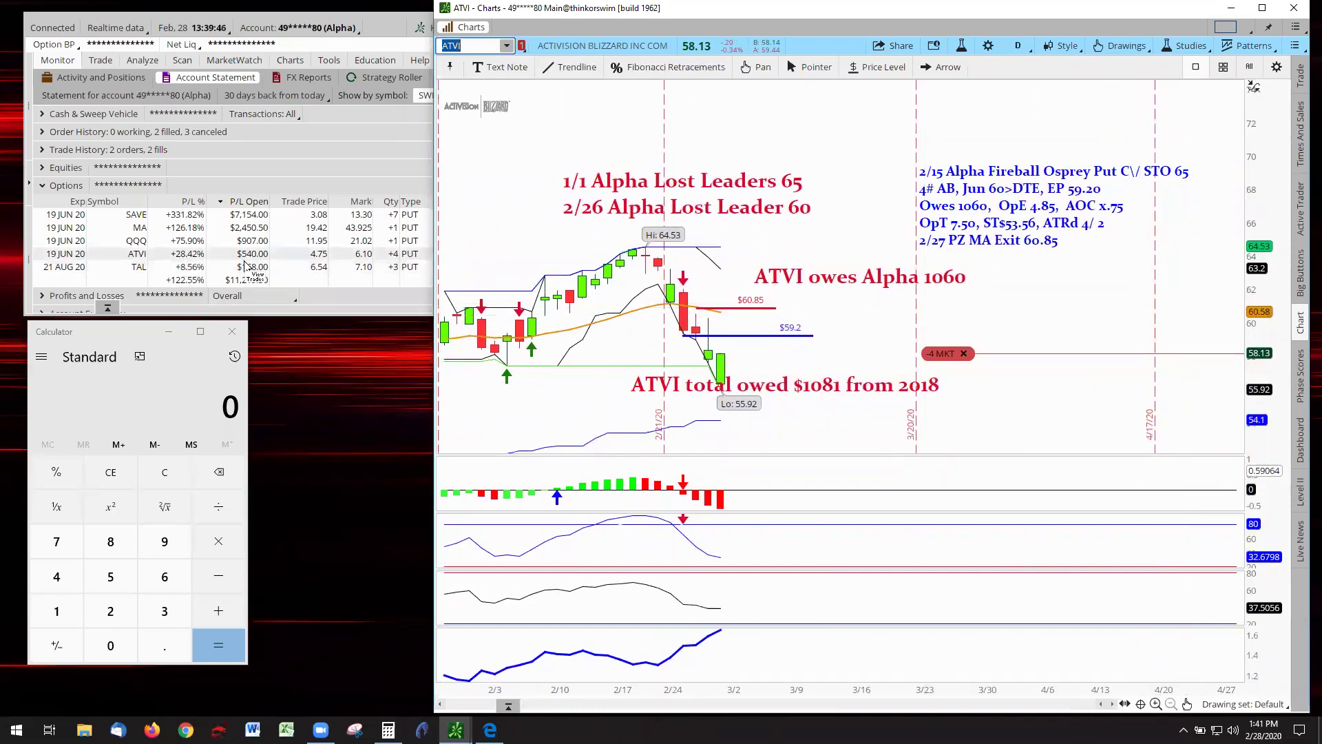
left_click_drag(836, 385, 959, 368)
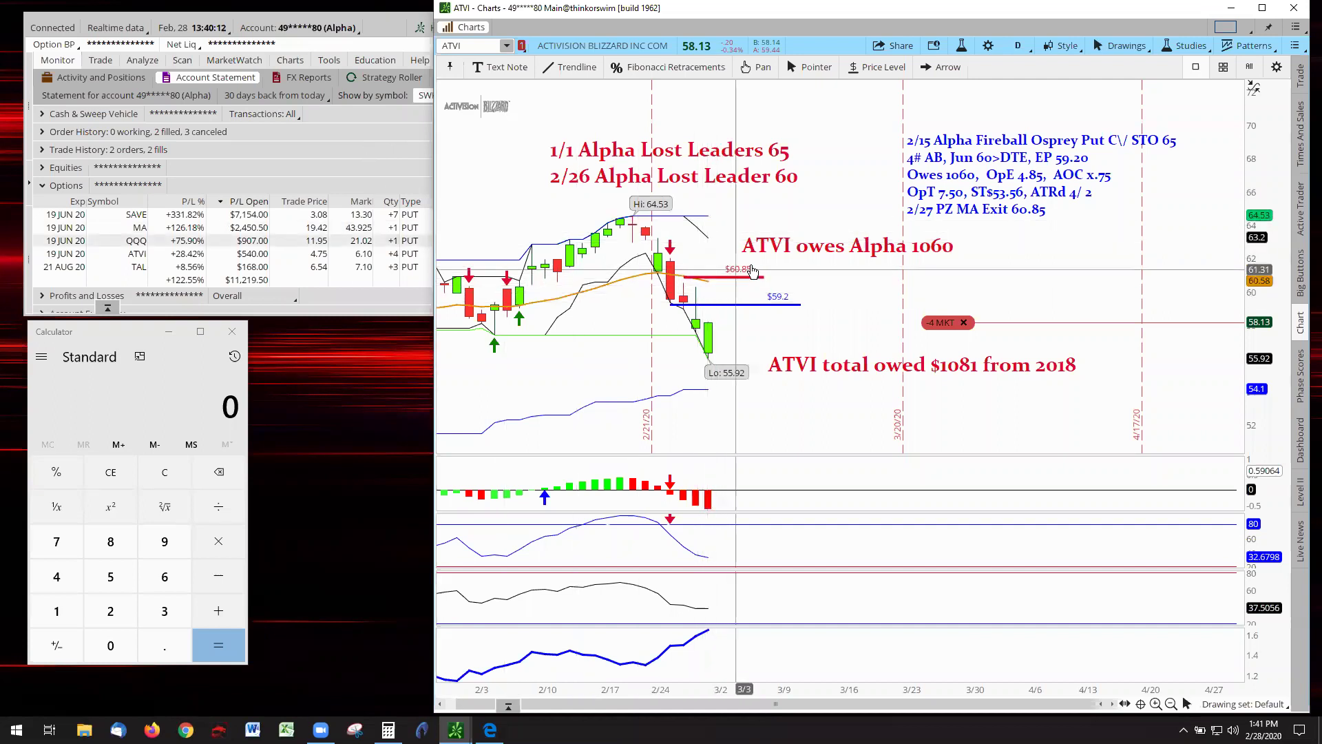
Load the TAL chart, pan to its notes, and drag the blue exit line from $56.2 to $54.59.
left_click(506, 46)
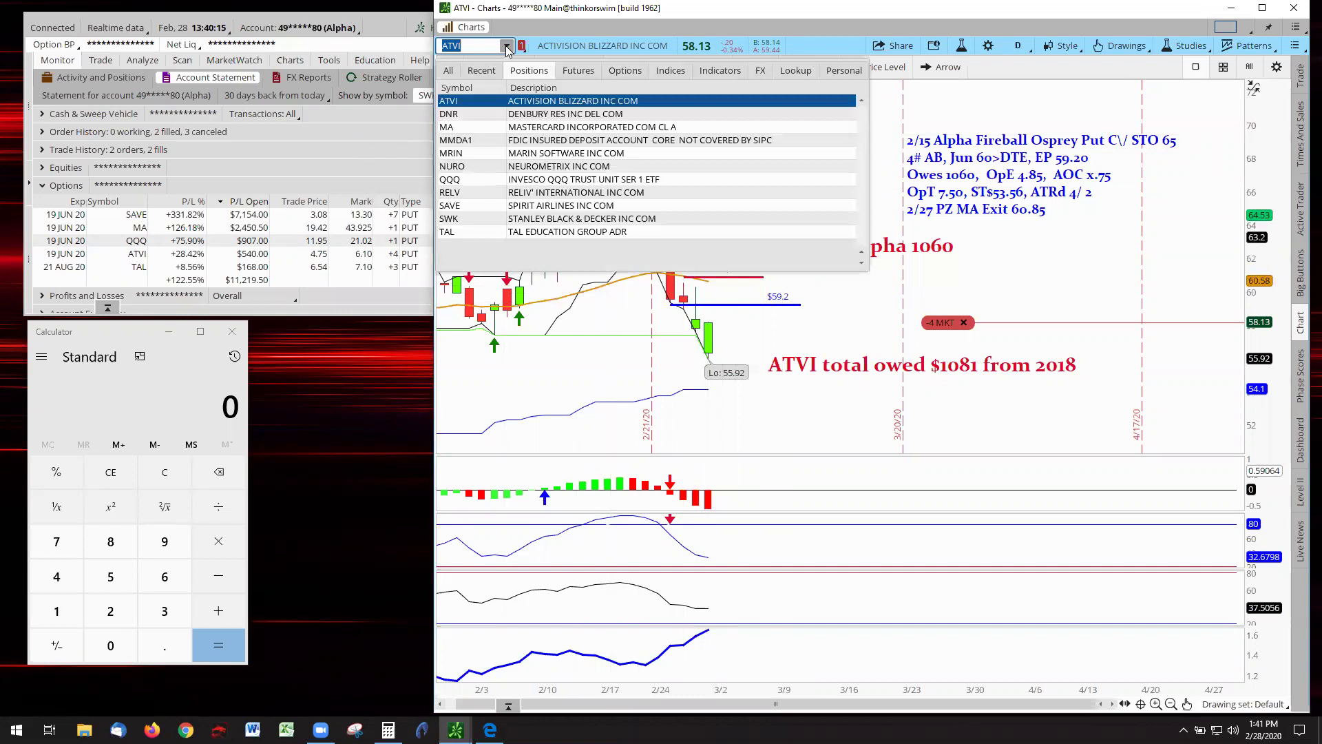
left_click(541, 232)
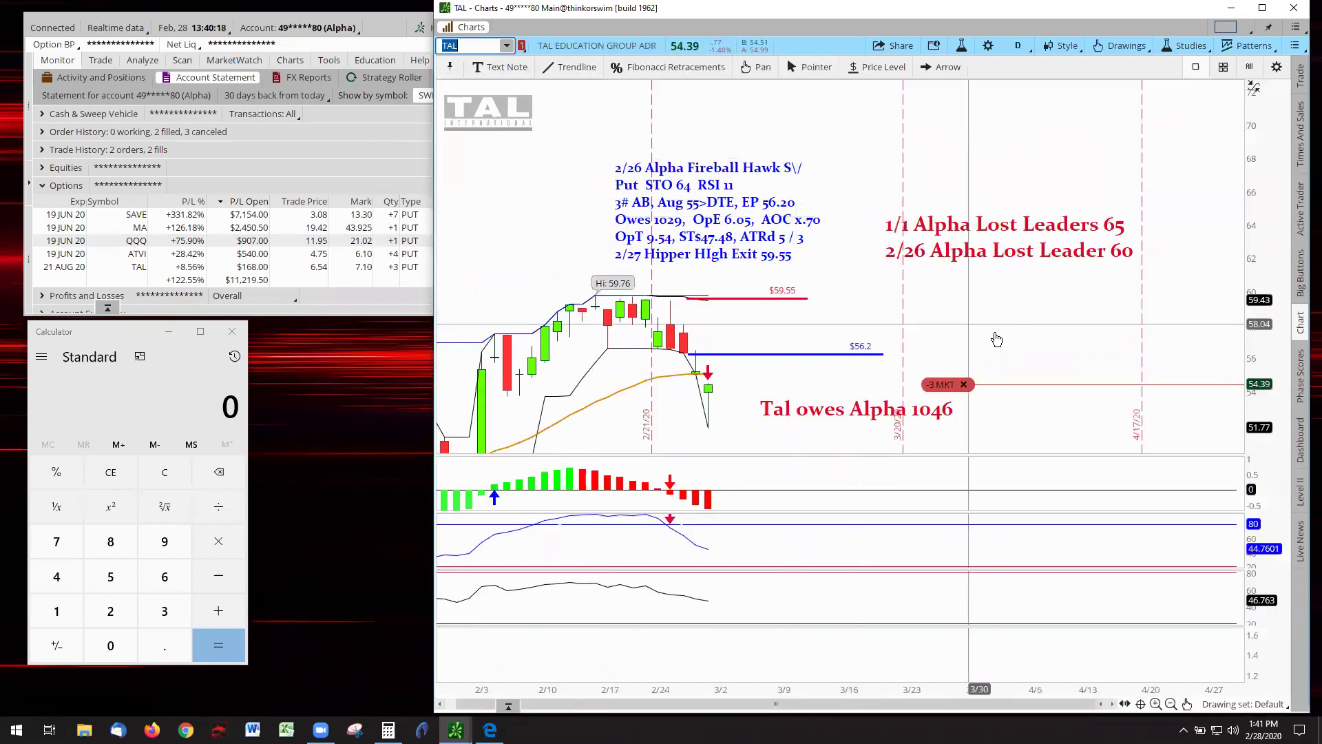
left_click_drag(1000, 340, 1004, 310)
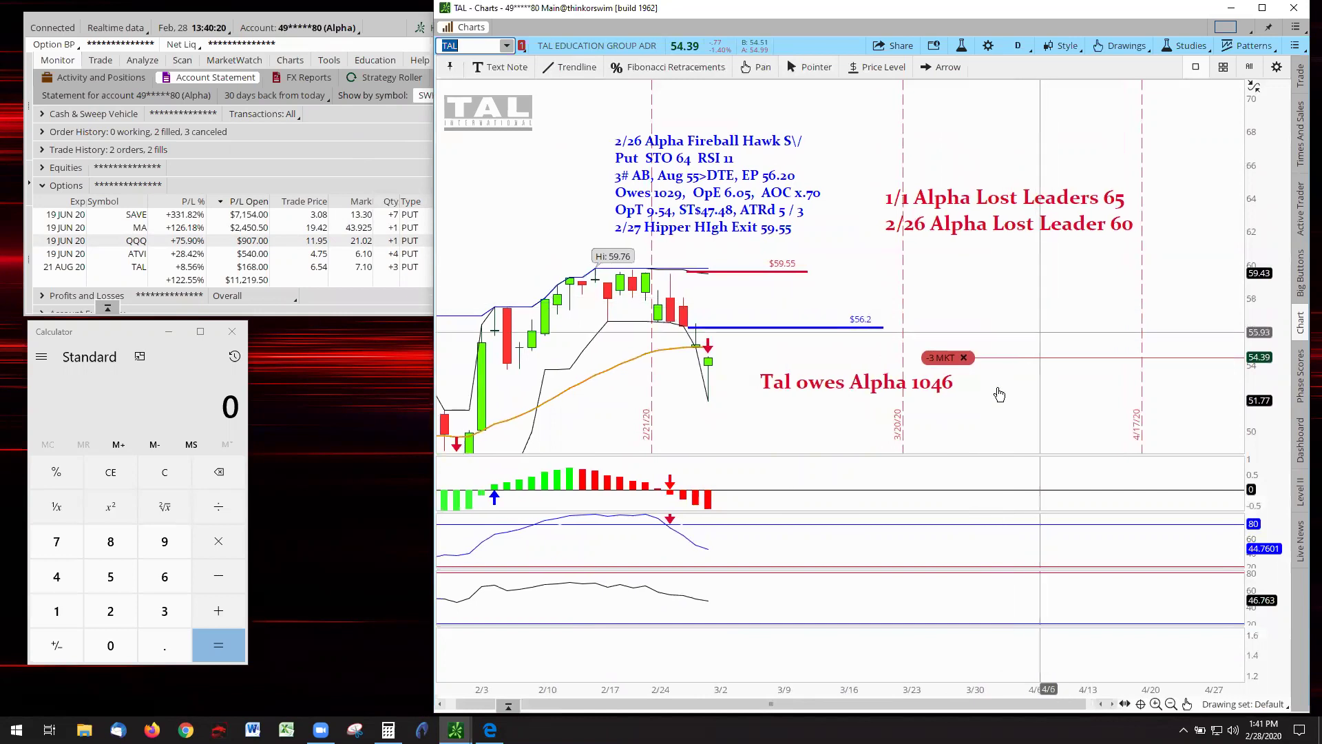
left_click(709, 353)
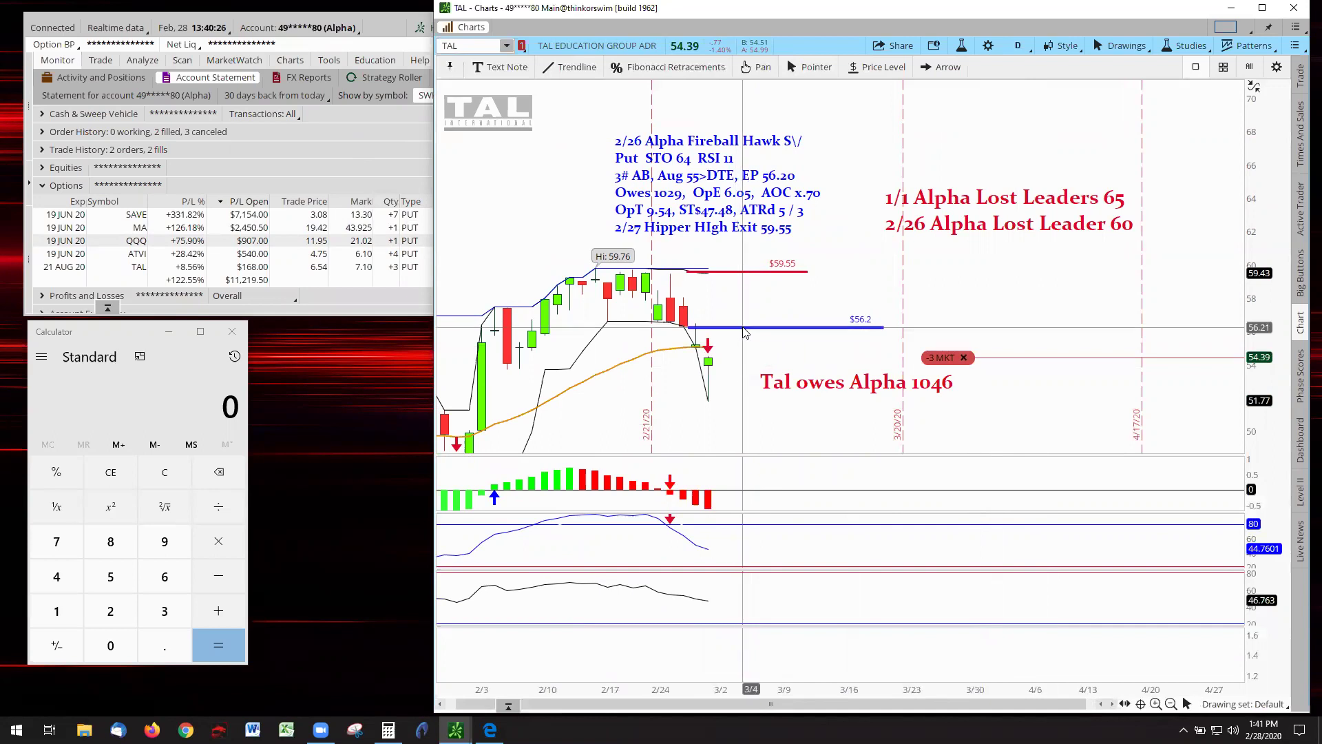
left_click_drag(745, 329, 764, 354)
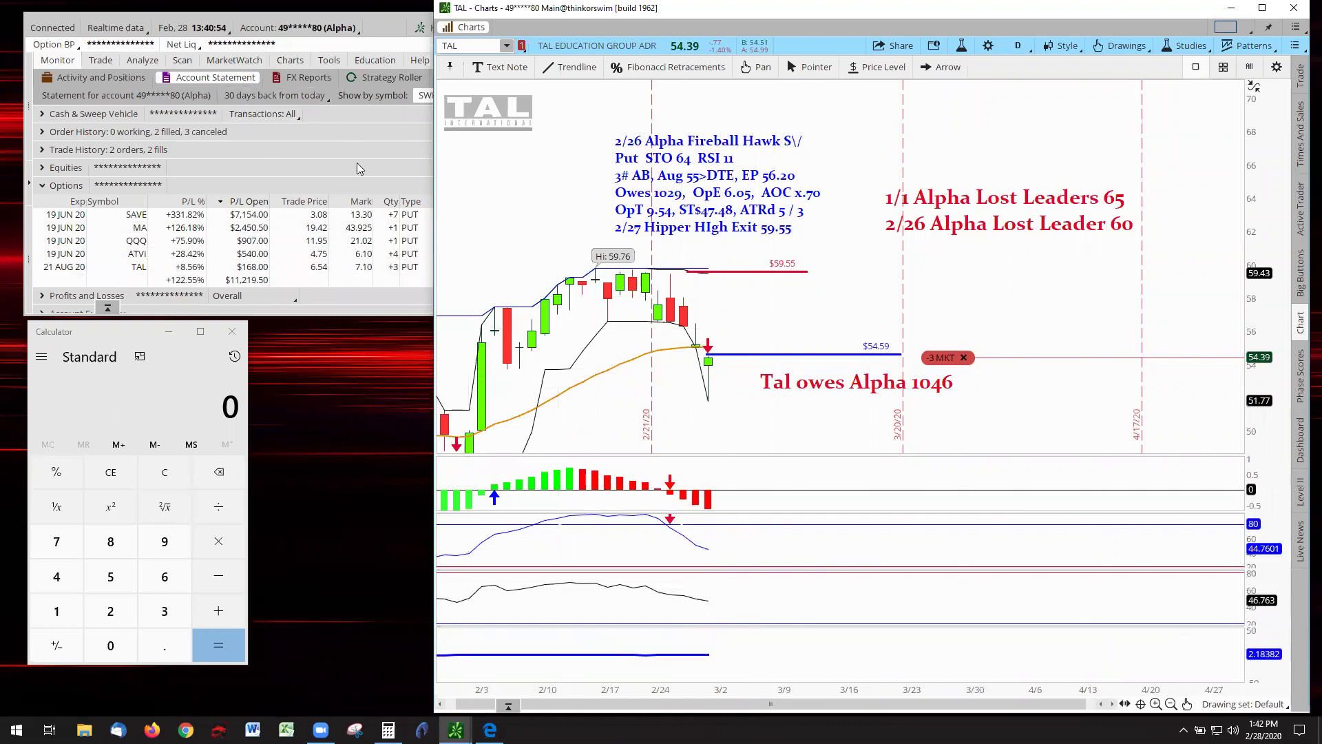
Switch the trading account to Tigers, keeping the chart window in front.
left_click(354, 33)
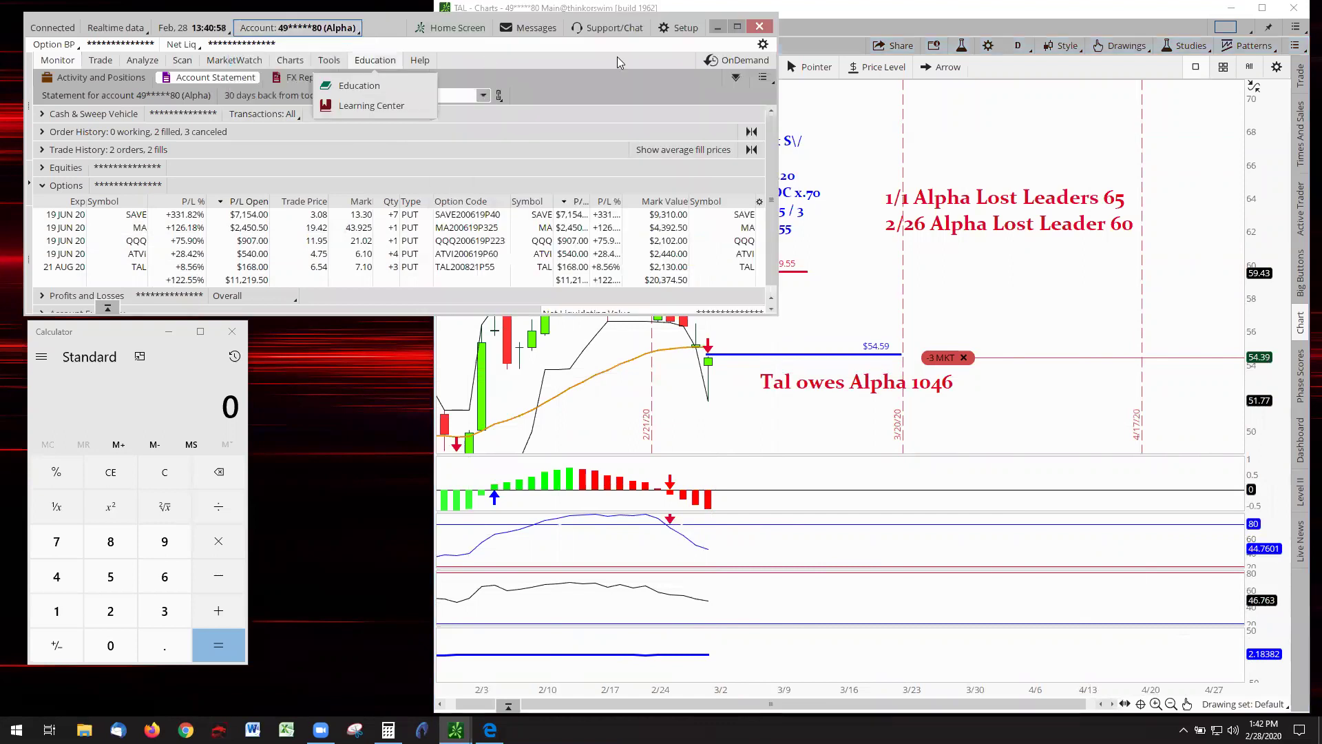
left_click(1266, 29)
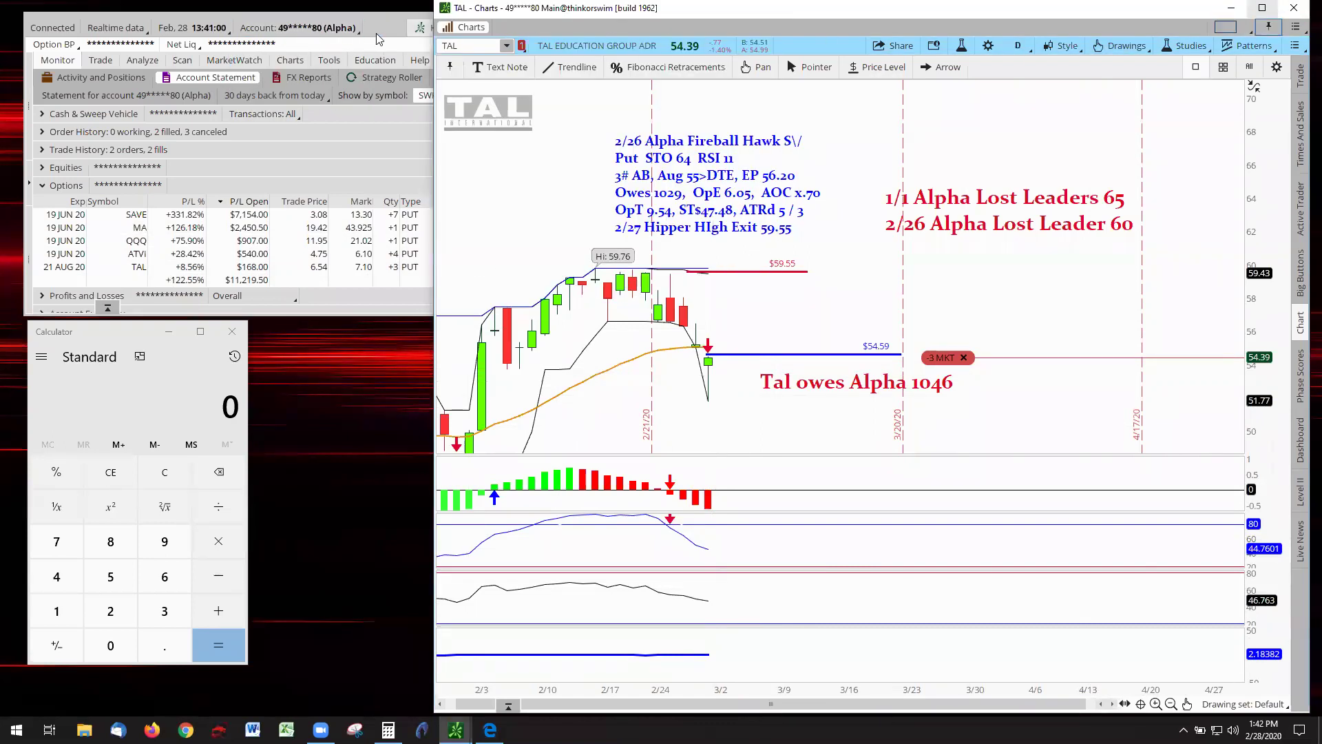
left_click(351, 29)
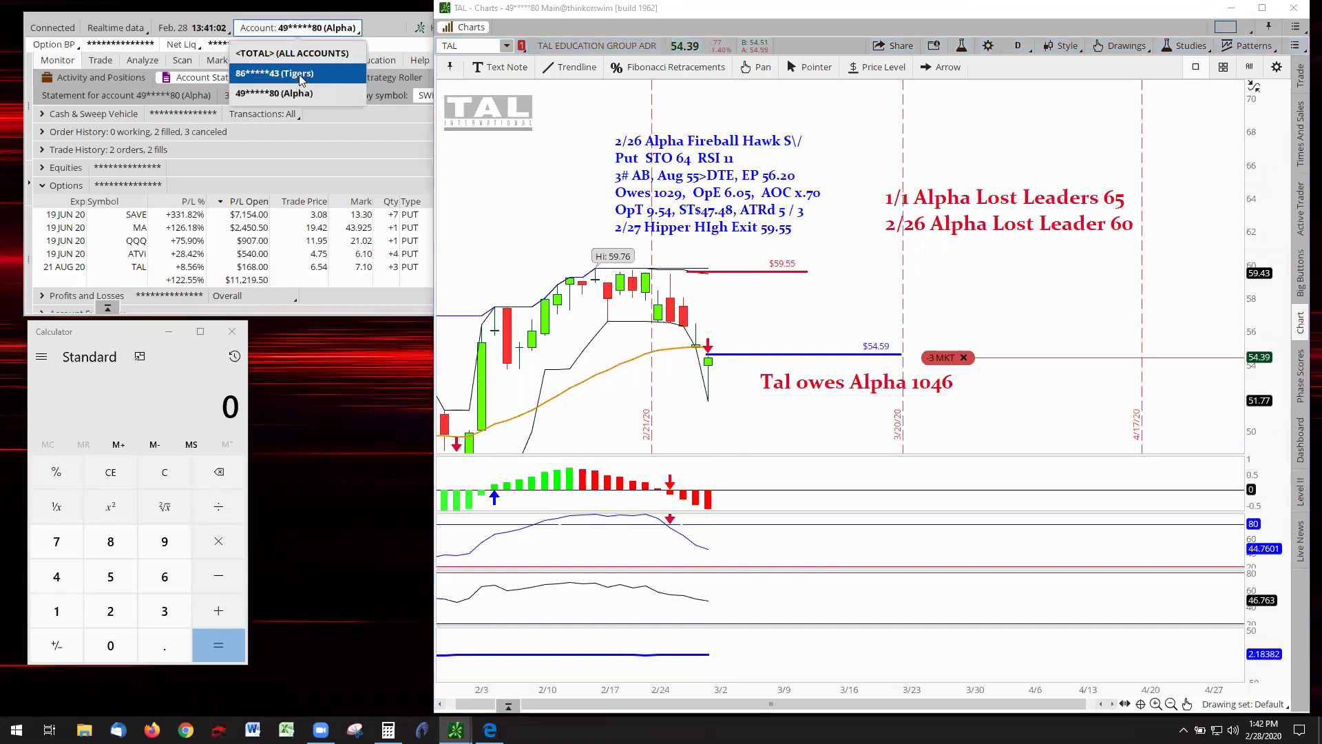
left_click(301, 73)
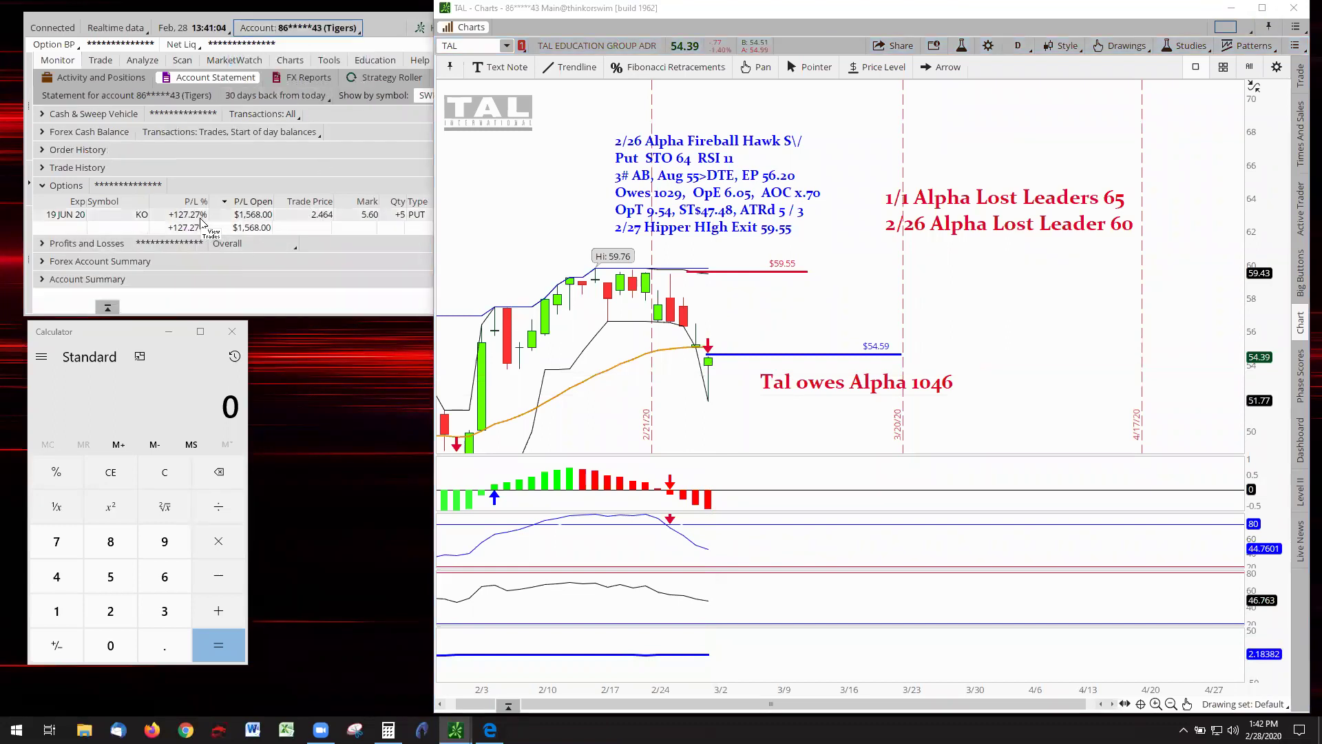
Load the KO chart from Positions and shift its Tiger Fireball trade note to the right.
left_click(507, 45)
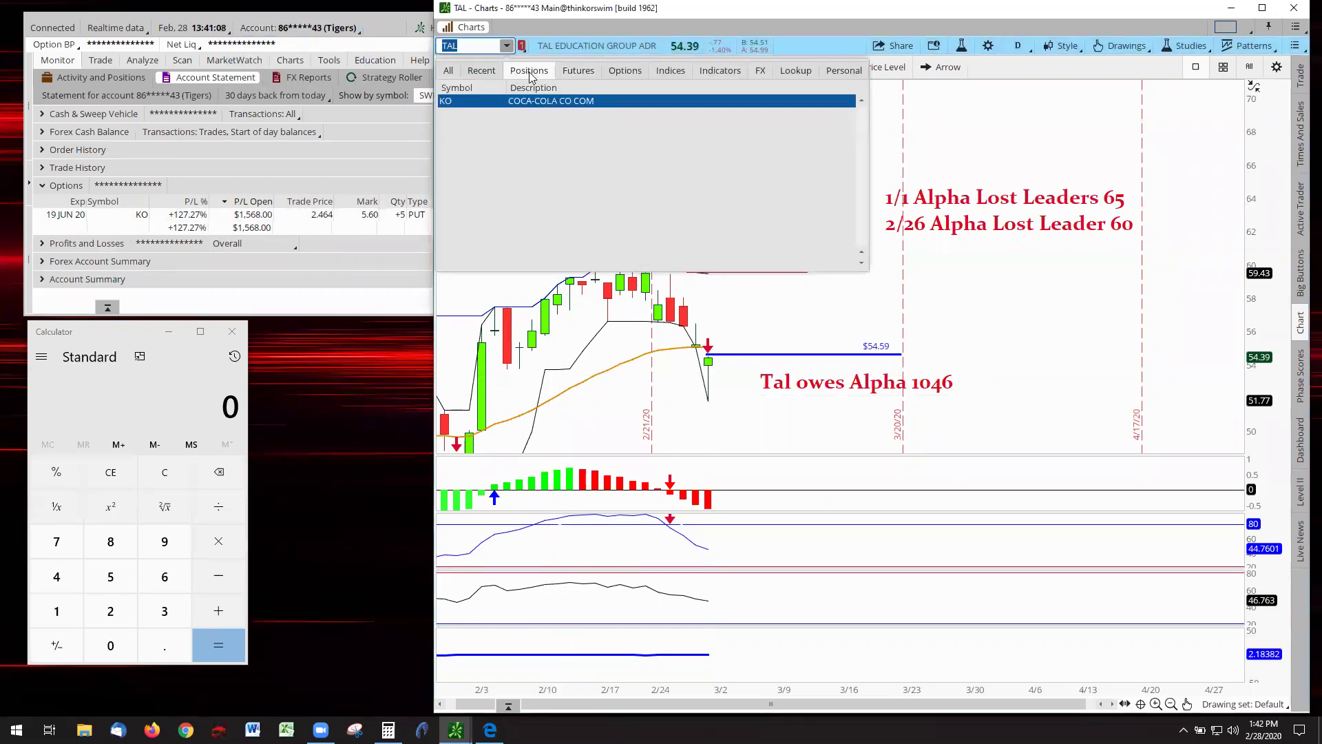
left_click(539, 101)
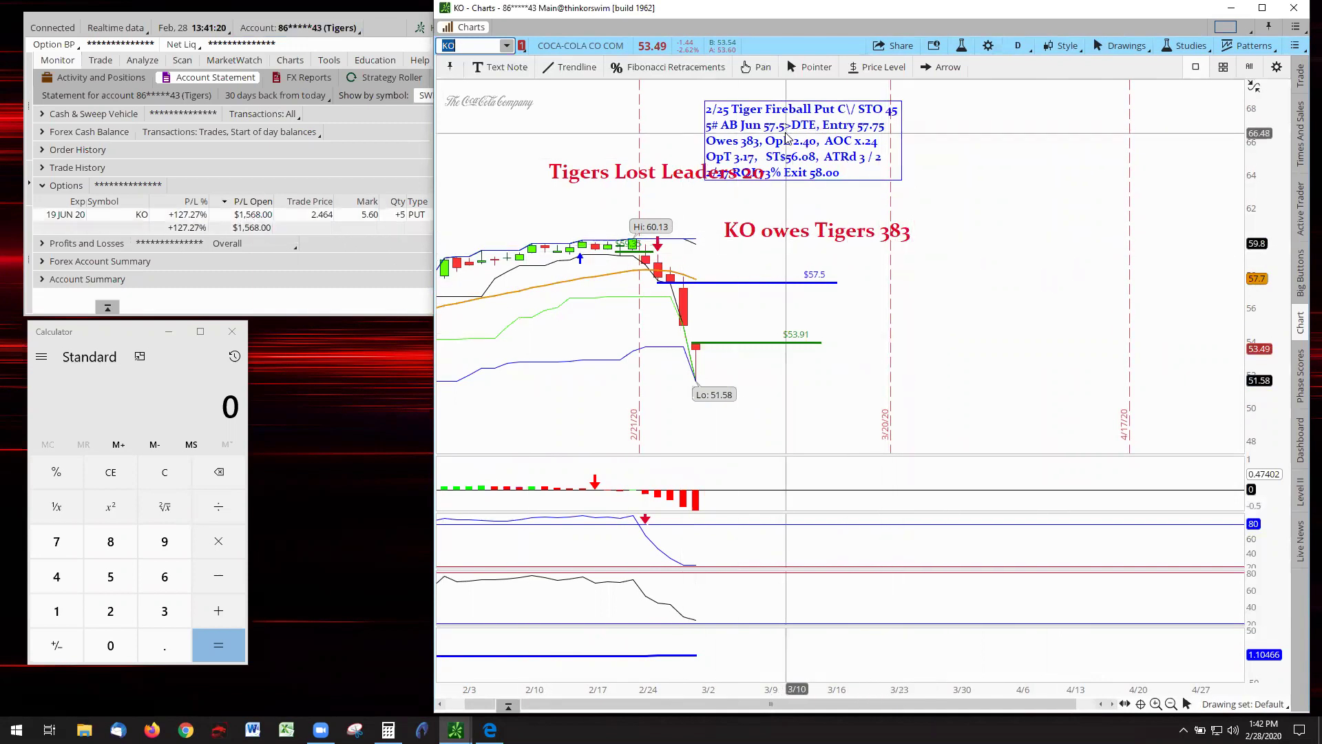
left_click_drag(783, 135, 929, 133)
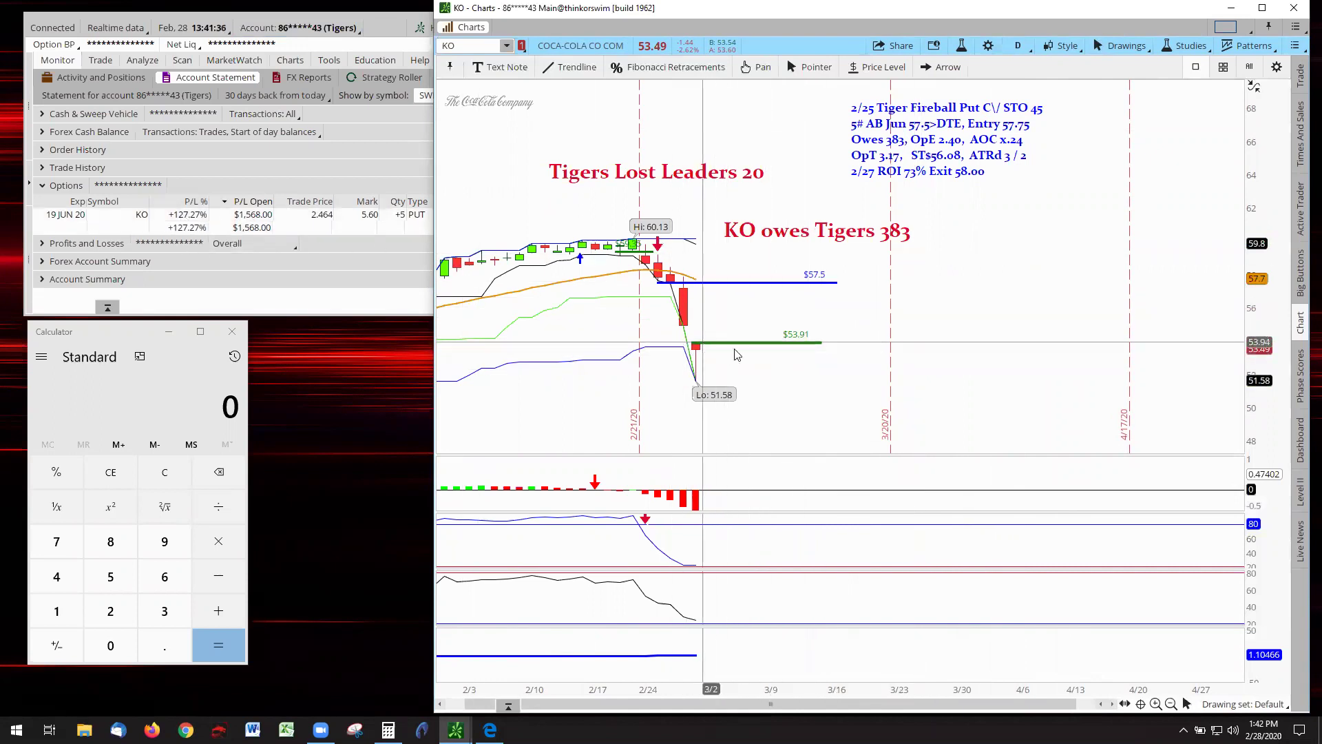
key("ctrl+p")
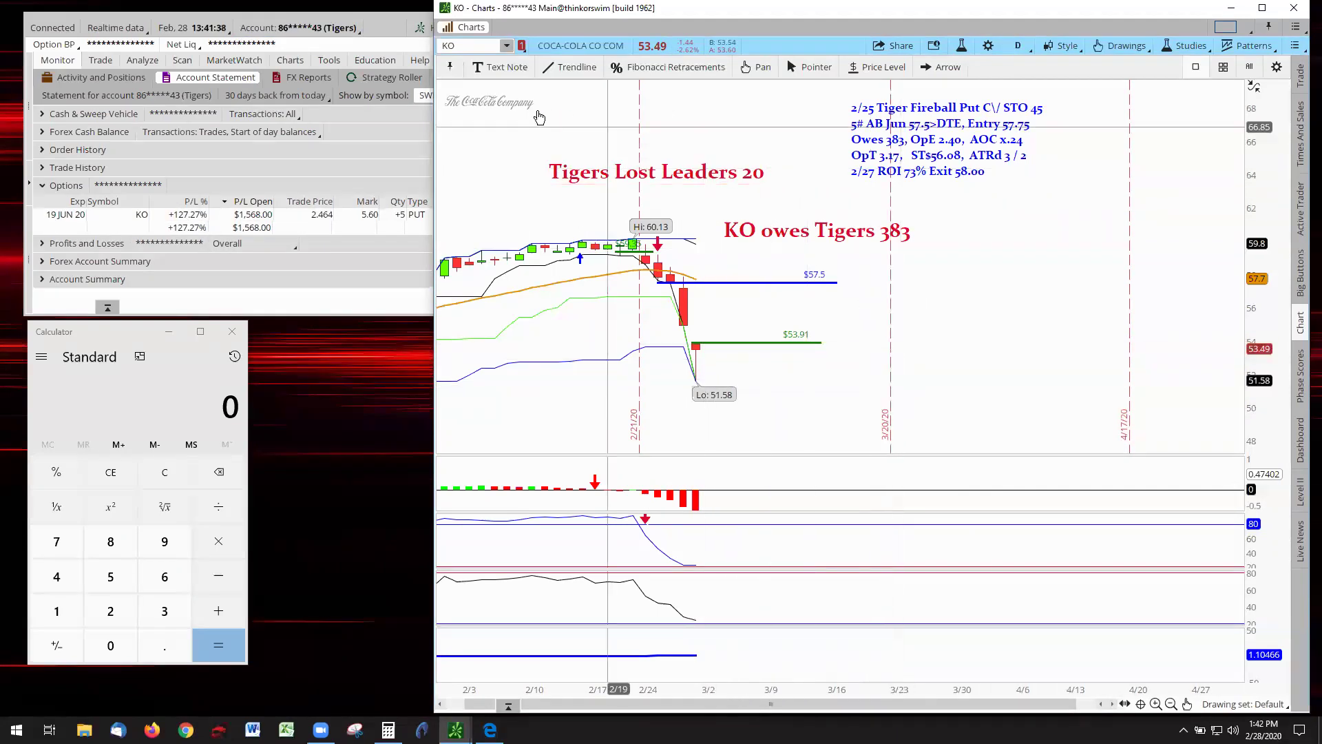
left_click(508, 47)
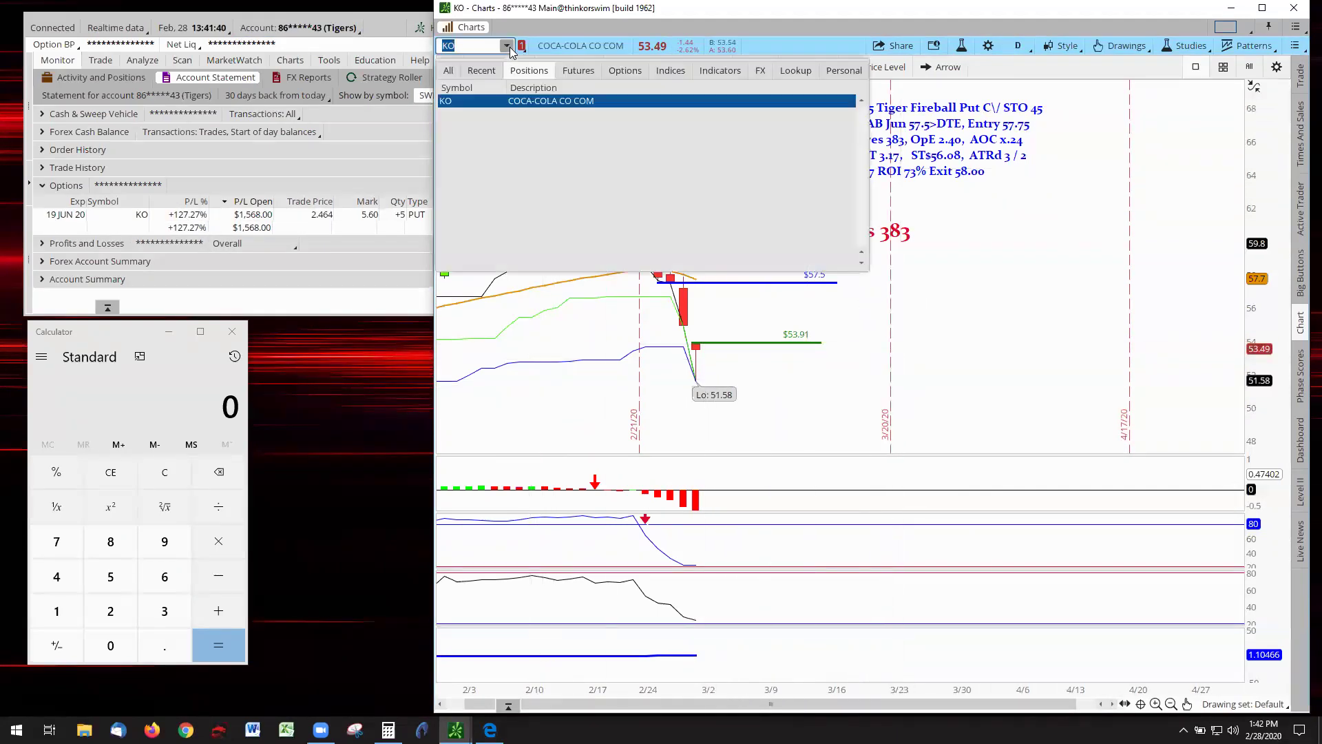
Reload the SAVE chart from Recent symbols and bring the title-card PDF up behind it.
left_click(484, 71)
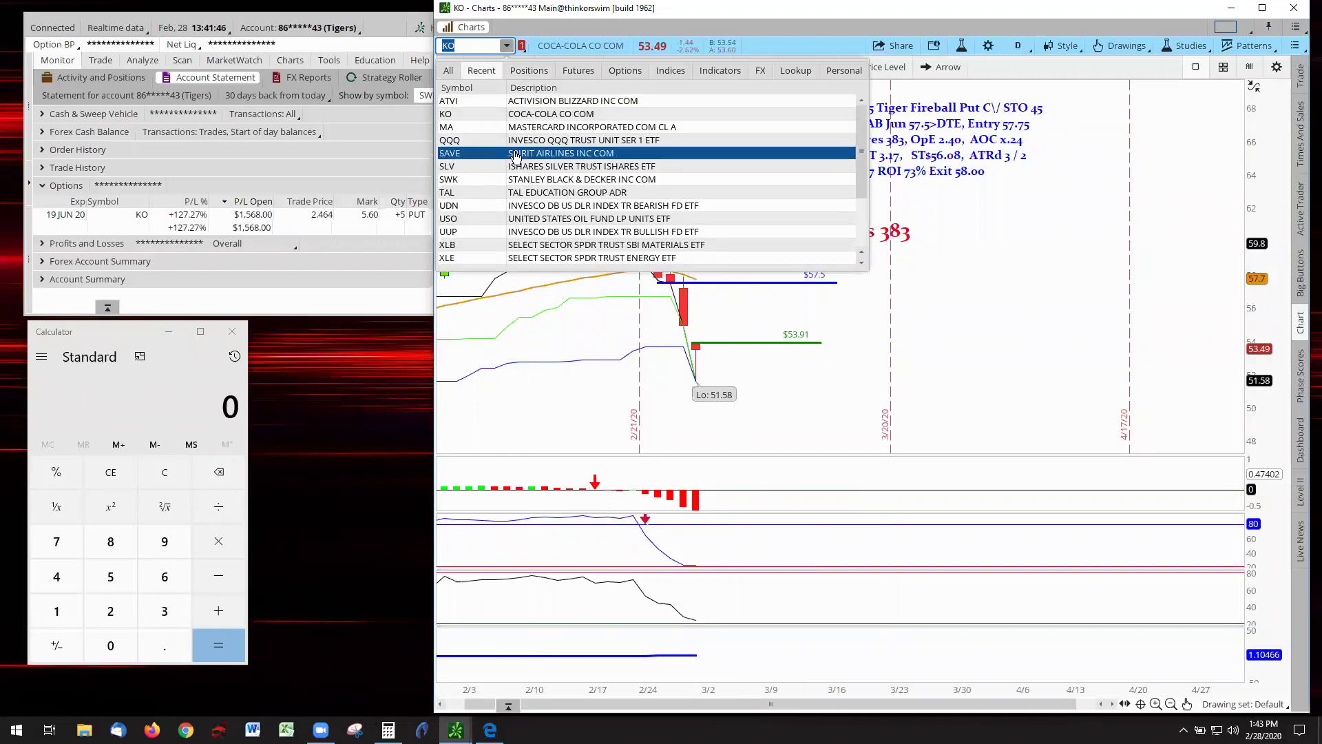
left_click(515, 154)
right_click(871, 222)
left_click(802, 252)
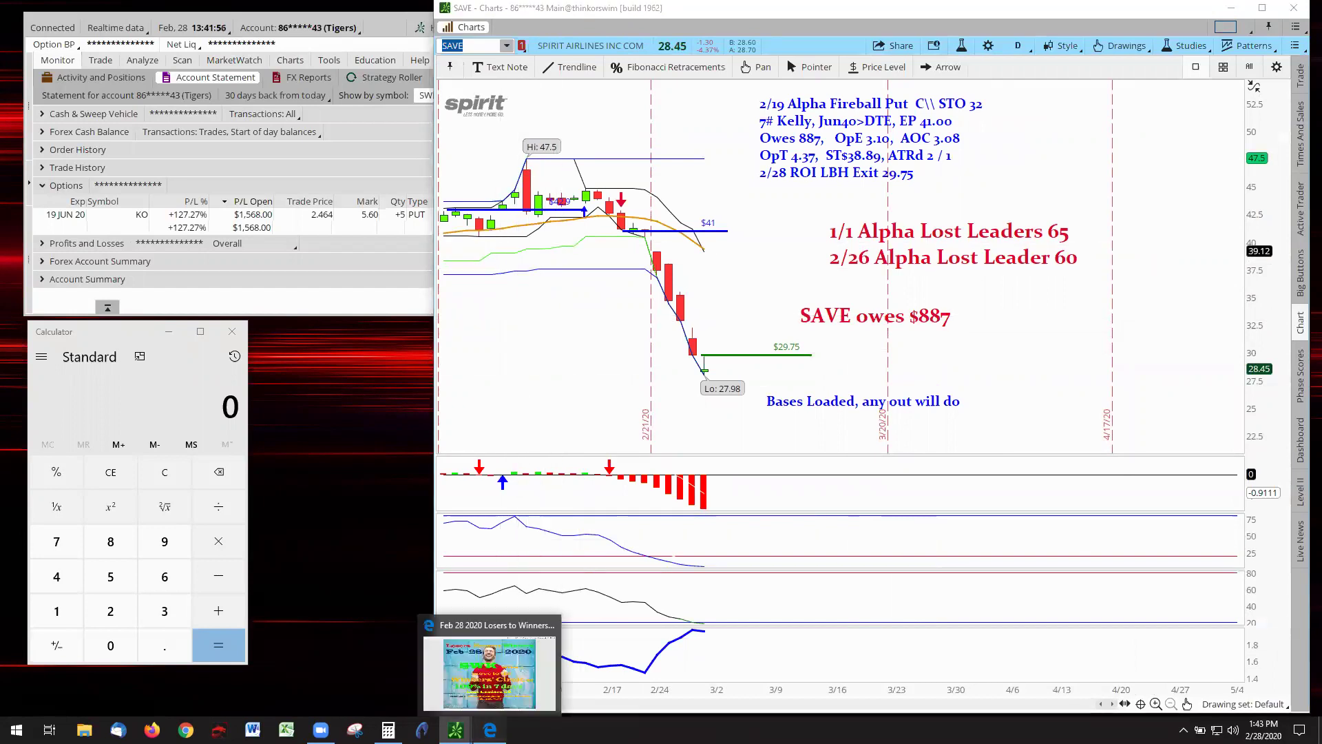
left_click(490, 730)
Unpin the chart window from always-on-top so the Losers Become Winners title card comes fully forward.
left_click(1273, 29)
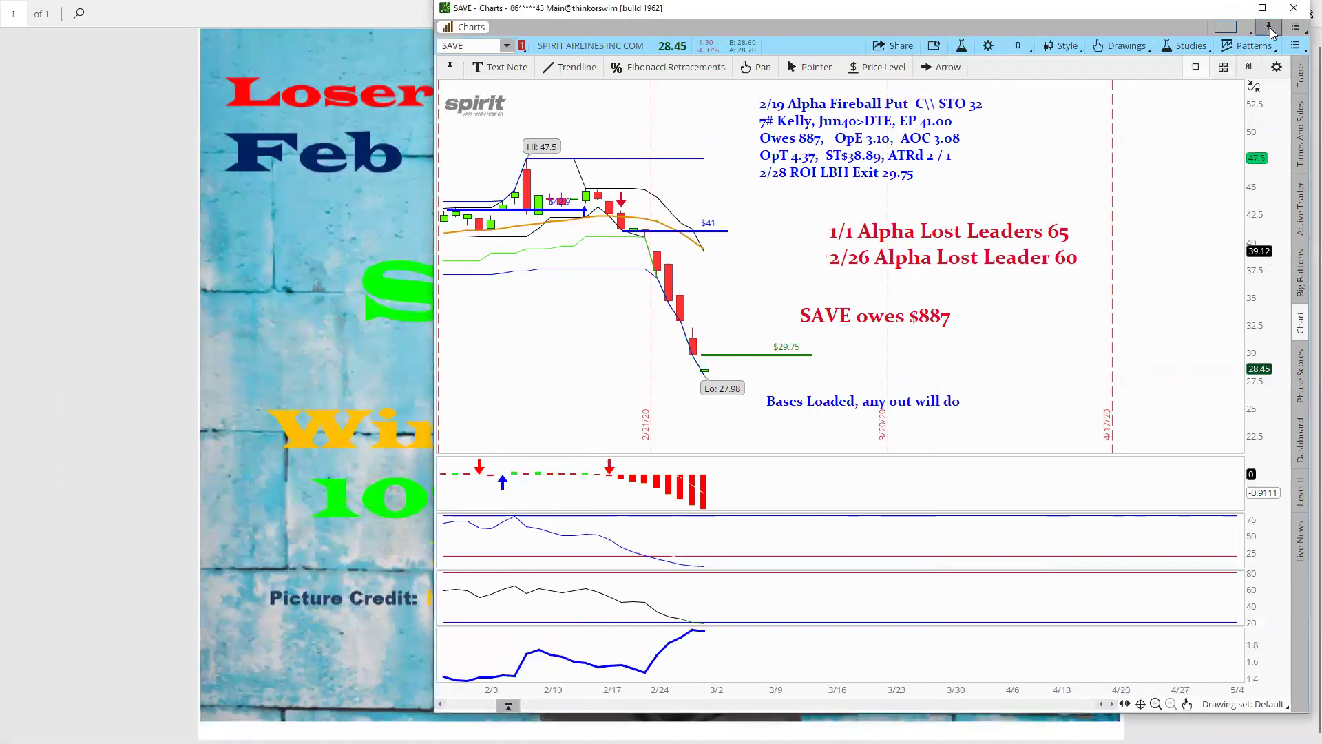
left_click(160, 94)
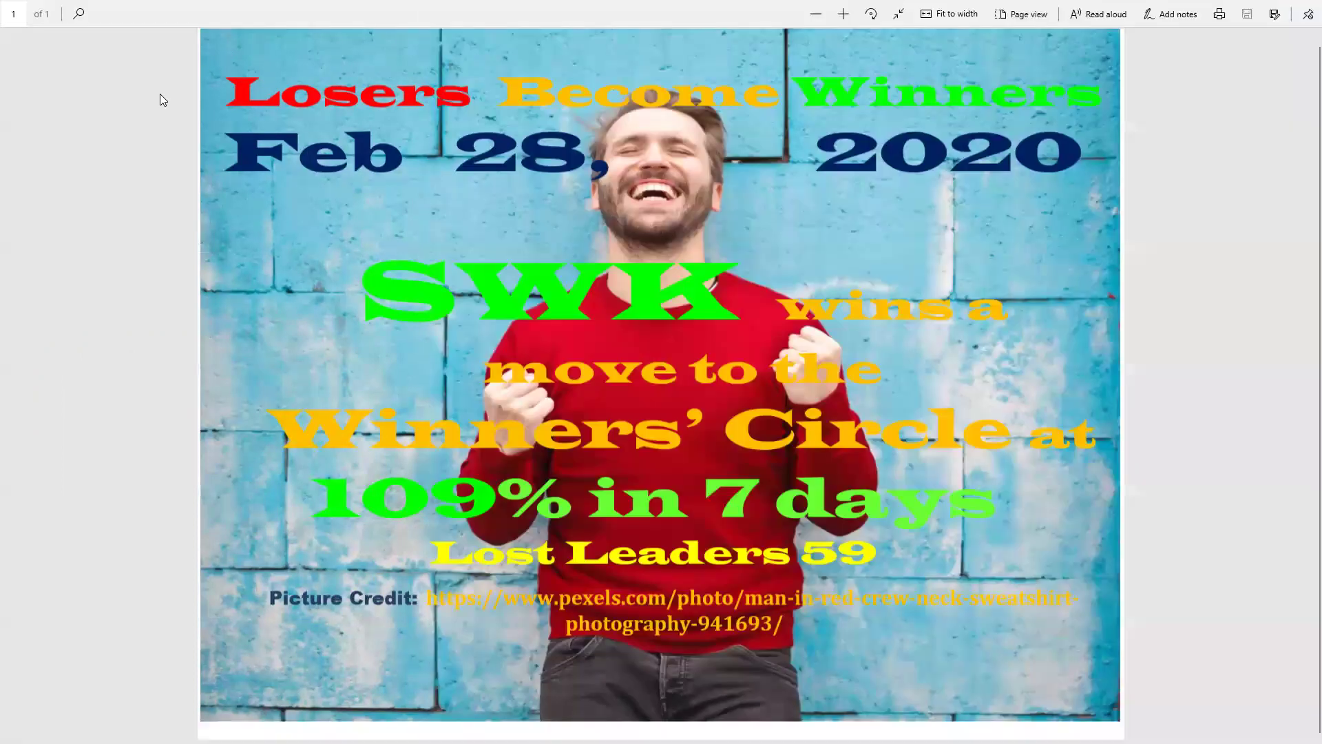